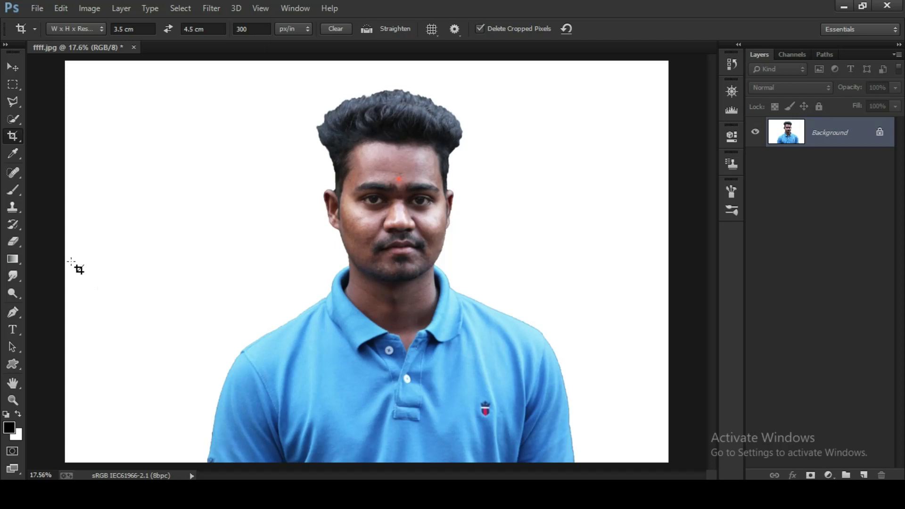
Set the crop preset to 3.5 × 4.5 cm at 300 pixels per inch.
left_click(13, 138)
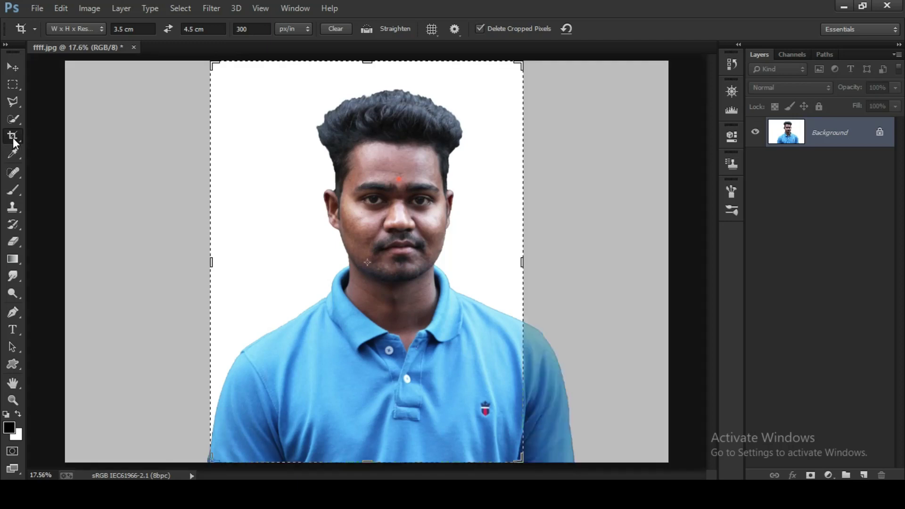
left_click(77, 29)
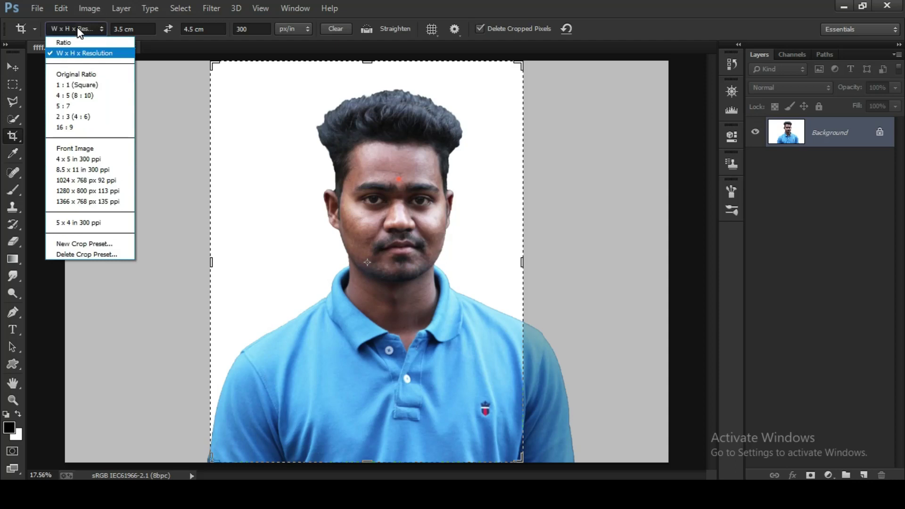
left_click(81, 53)
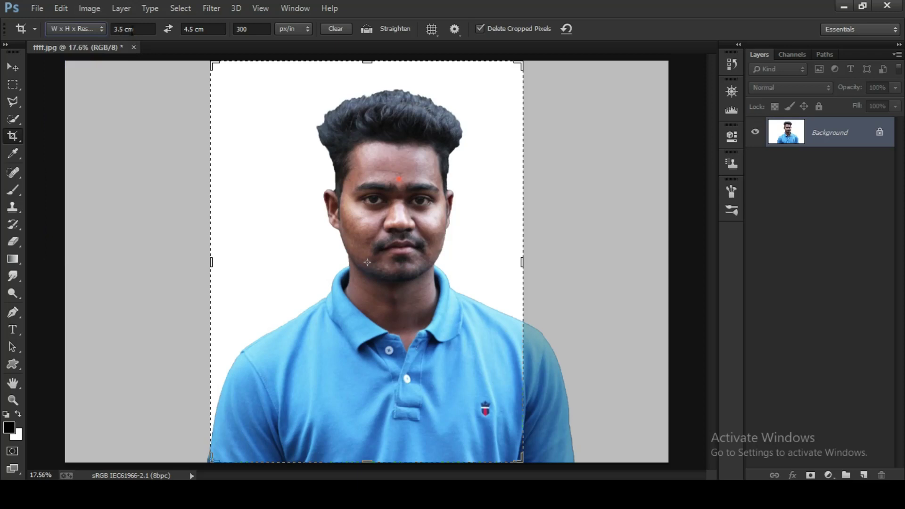
left_click_drag(132, 29, 112, 30)
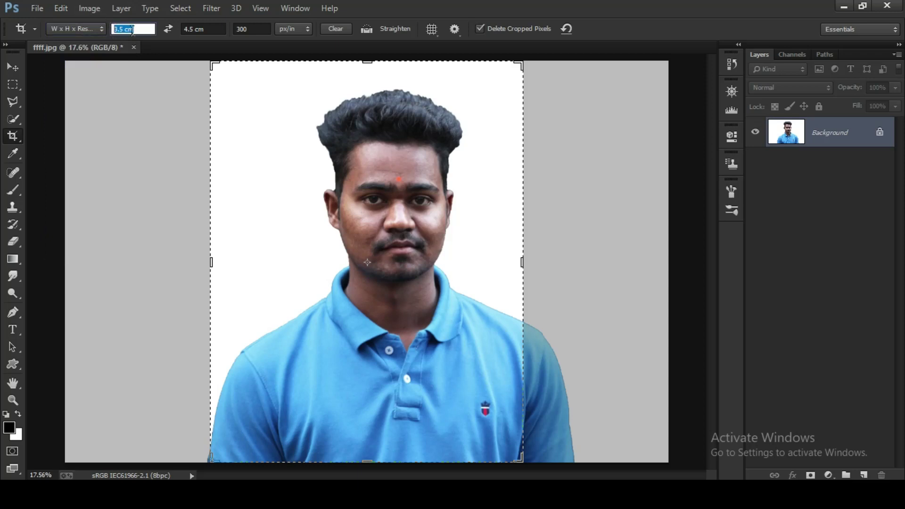
left_click(140, 29)
key("Tab")
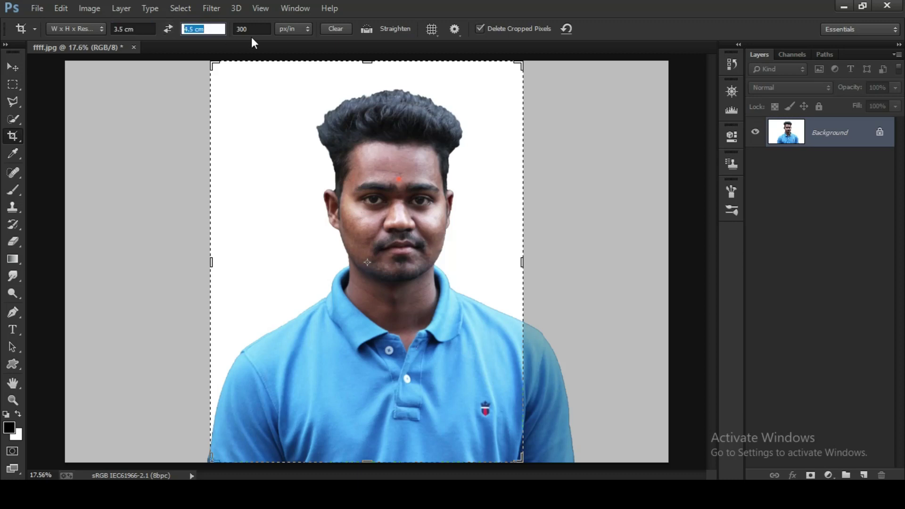
key("Tab")
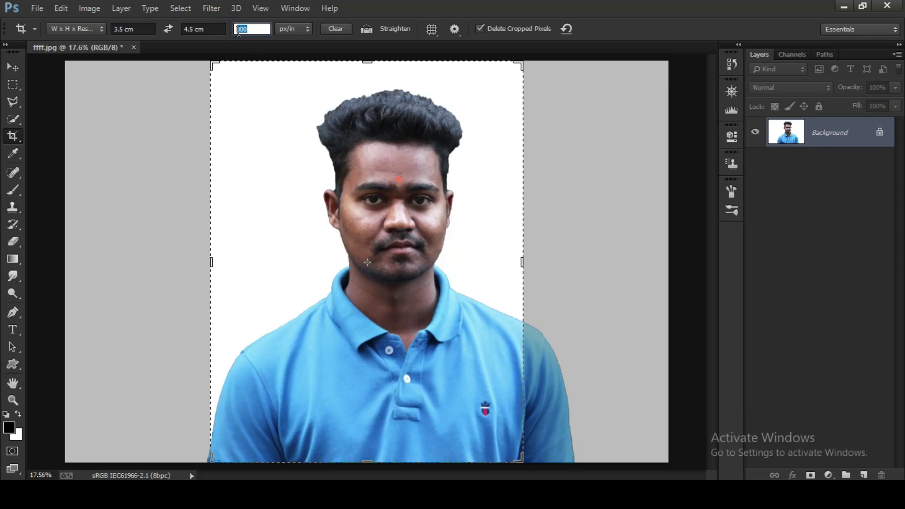
left_click(290, 29)
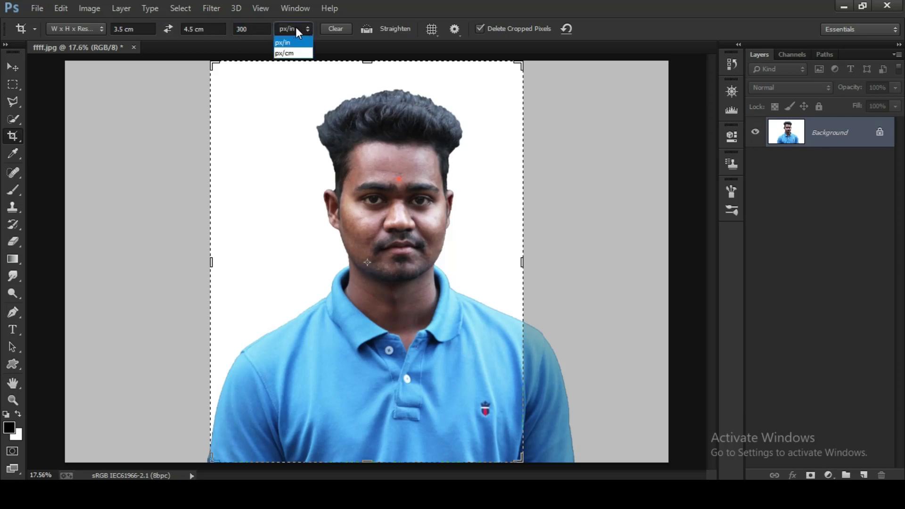
left_click(296, 43)
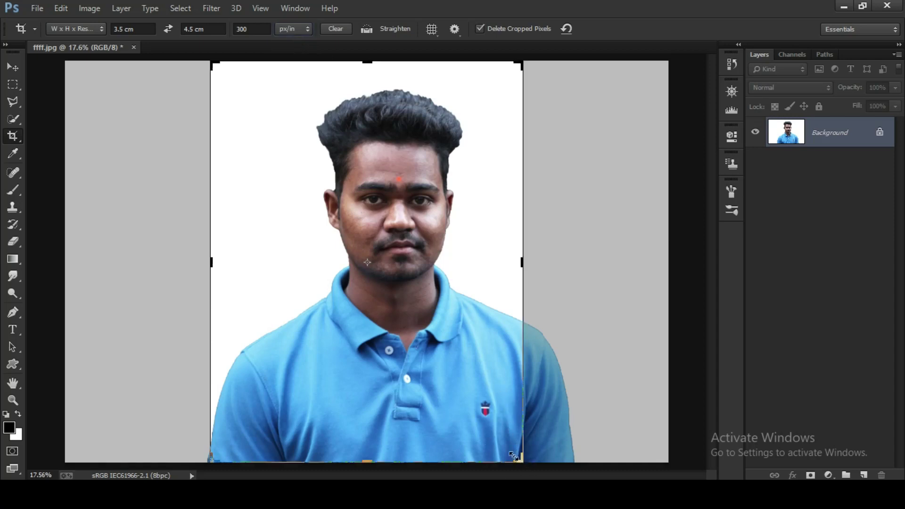
Fit the crop frame around the man's head and shoulders and commit the crop.
left_click_drag(518, 459, 488, 418)
mouse_move(428, 350)
left_mouse_down()
mouse_move(385, 322)
mouse_move(380, 338)
left_mouse_up()
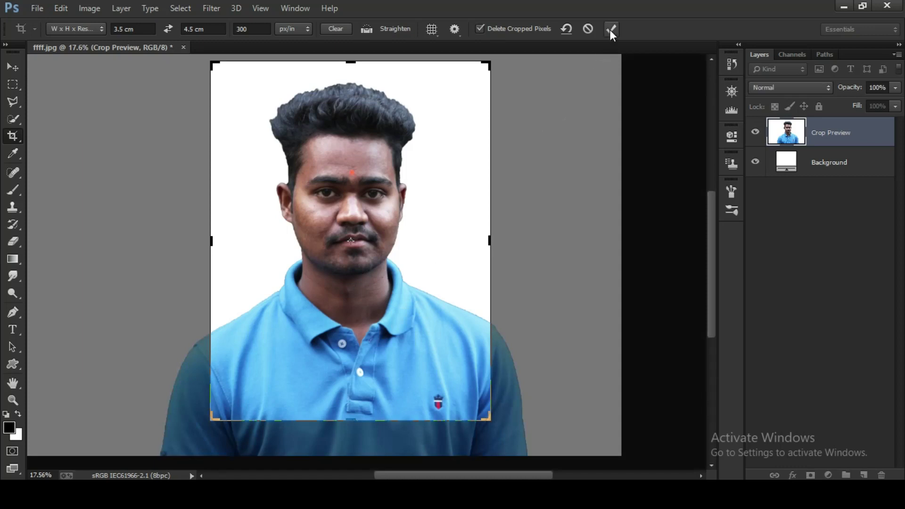
left_click(609, 30)
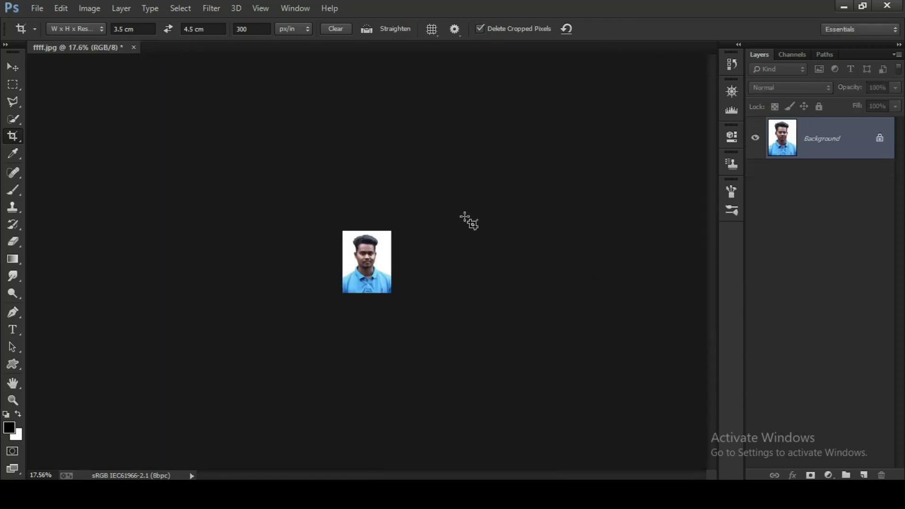
View the photo at 100% and unlock the Background into editable Layer 0.
key("ctrl+0")
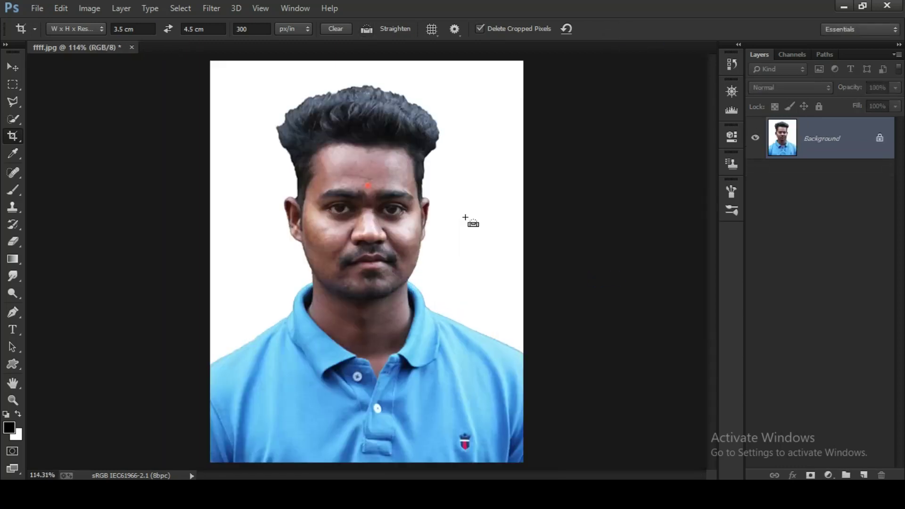
key("ctrl+1")
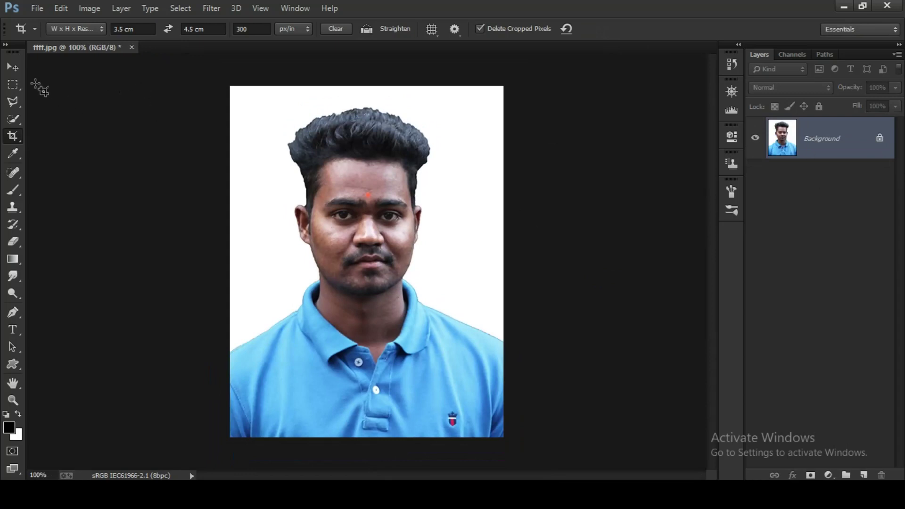
left_click(16, 69)
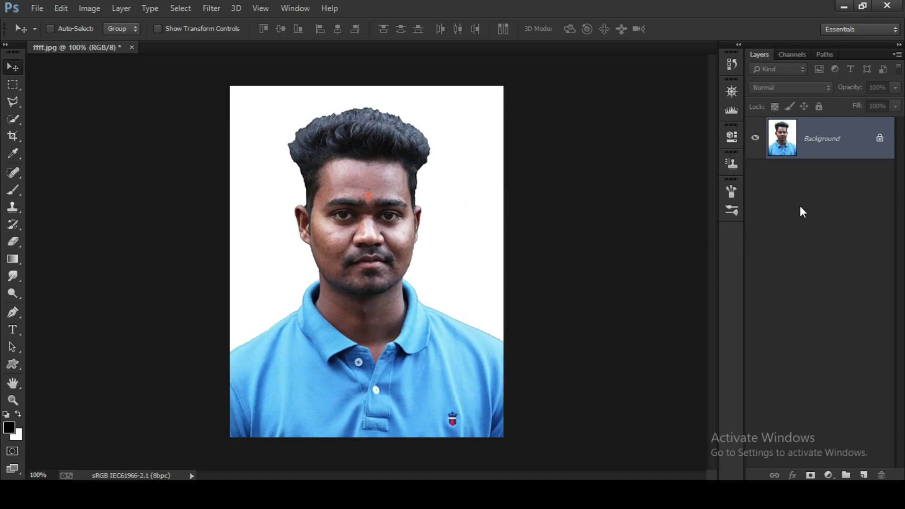
left_click(879, 139)
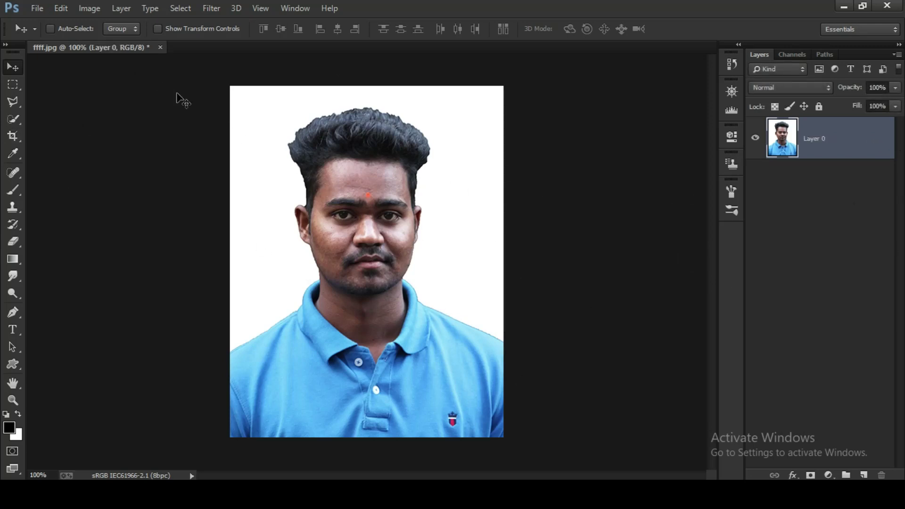
Apply a 3 px black centered stroke to the photo with Edit > Stroke.
left_click(62, 8)
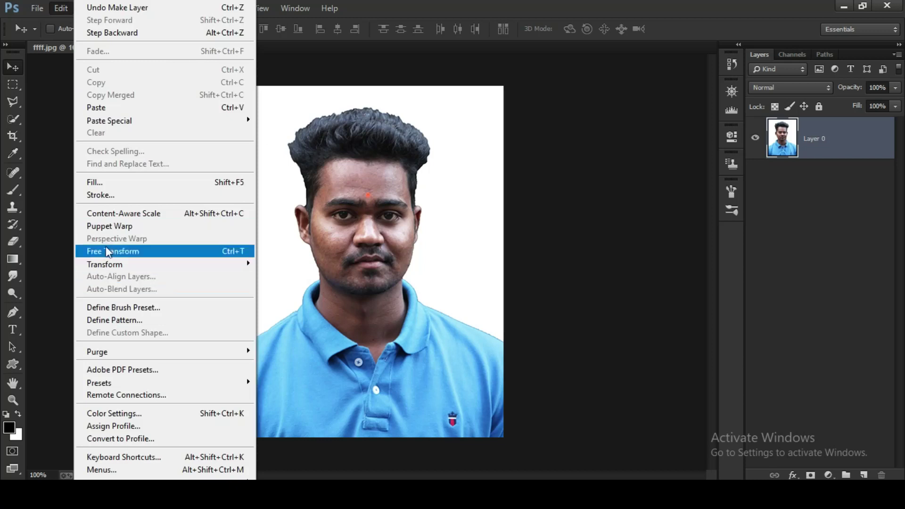
left_click(113, 198)
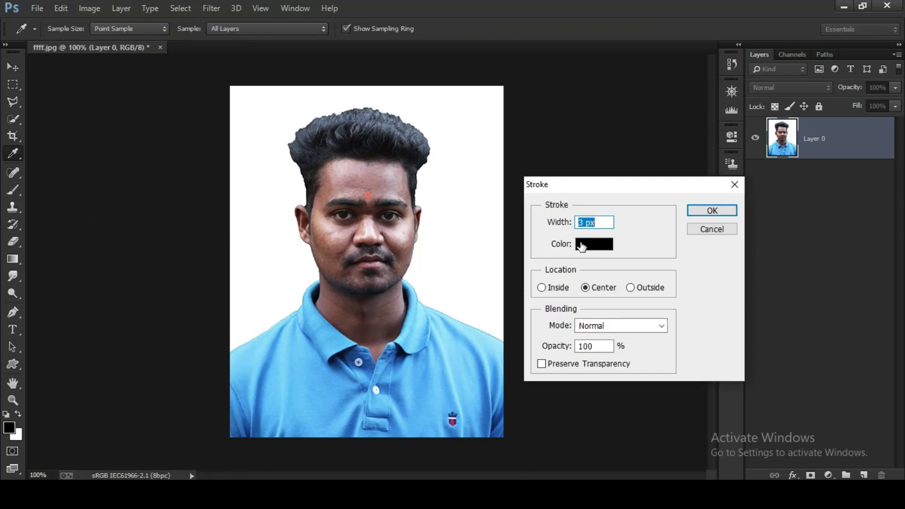
left_click(593, 244)
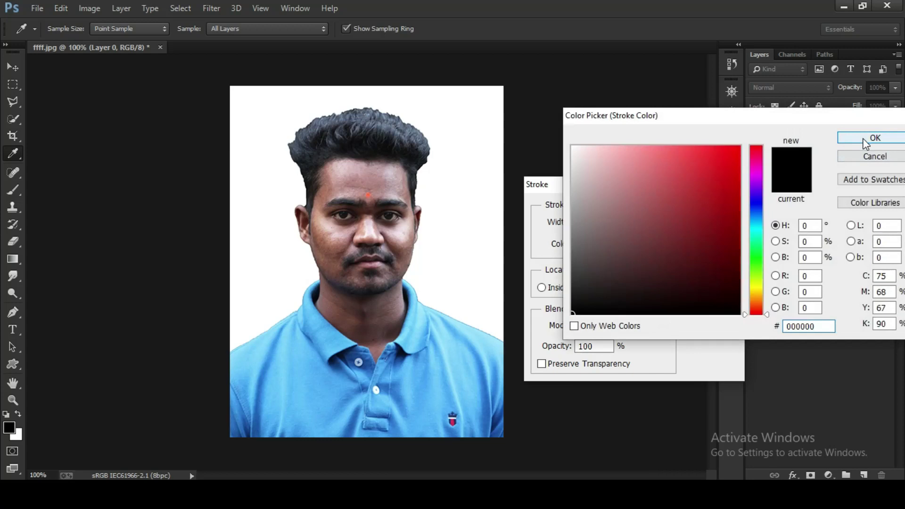
left_click(865, 139)
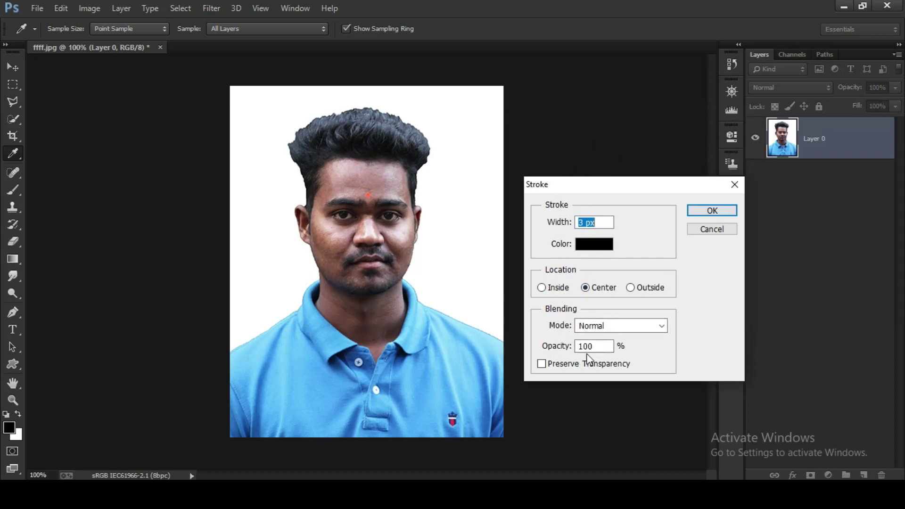
left_click(712, 211)
key("v")
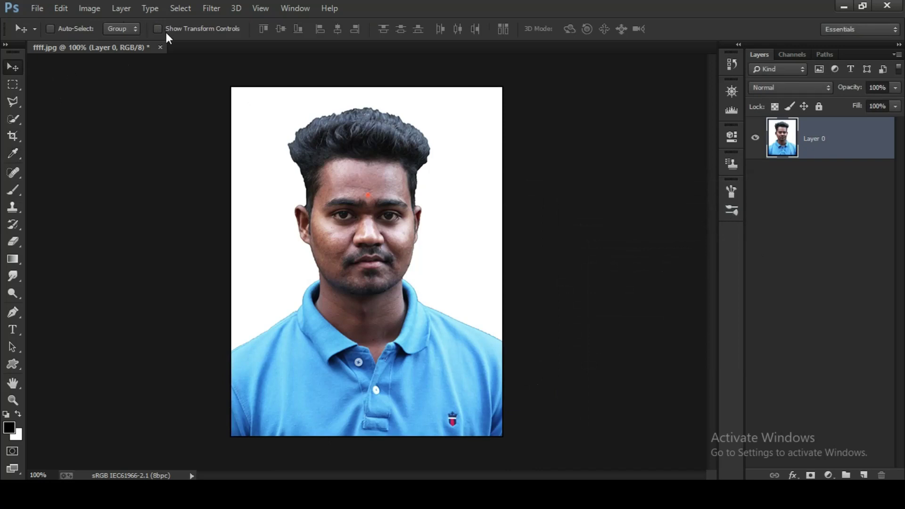
Scale the portrait layer to 97% with linked width and height, then commit.
left_click(177, 29)
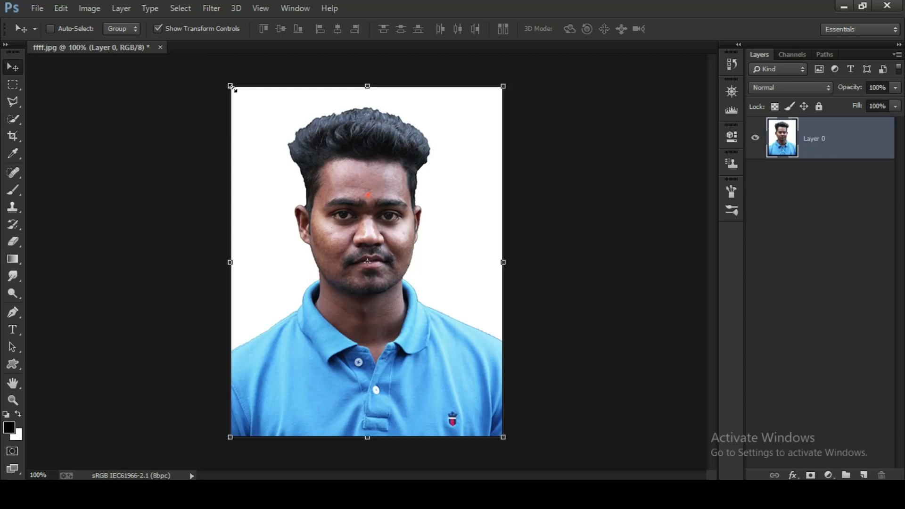
left_click(231, 87)
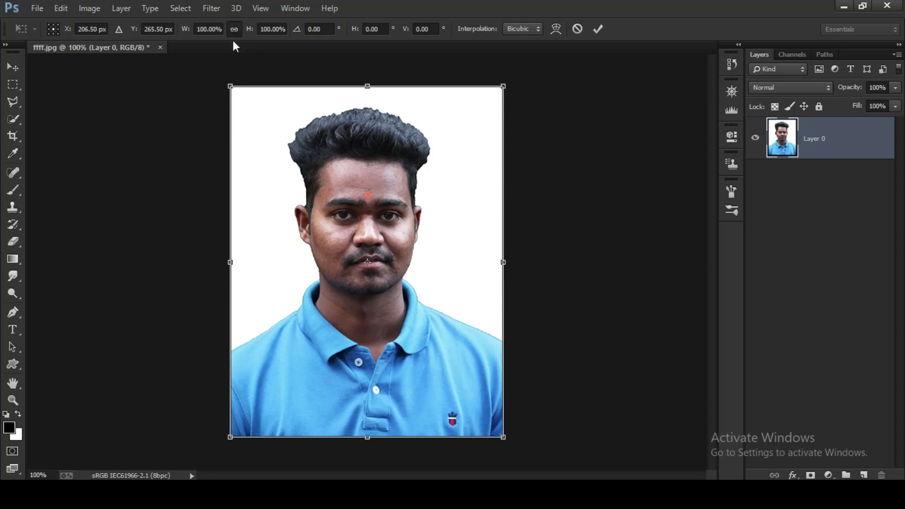
left_click(207, 28)
type("97")
key("Return")
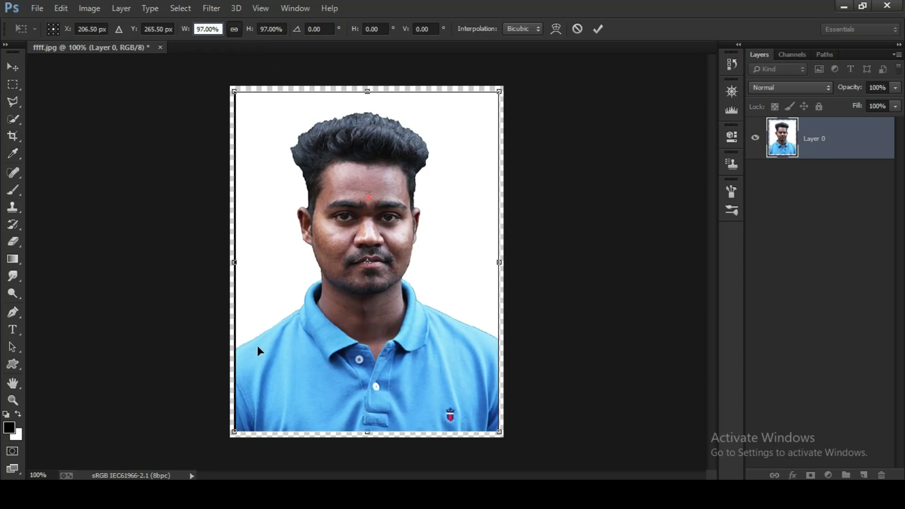
left_click(600, 28)
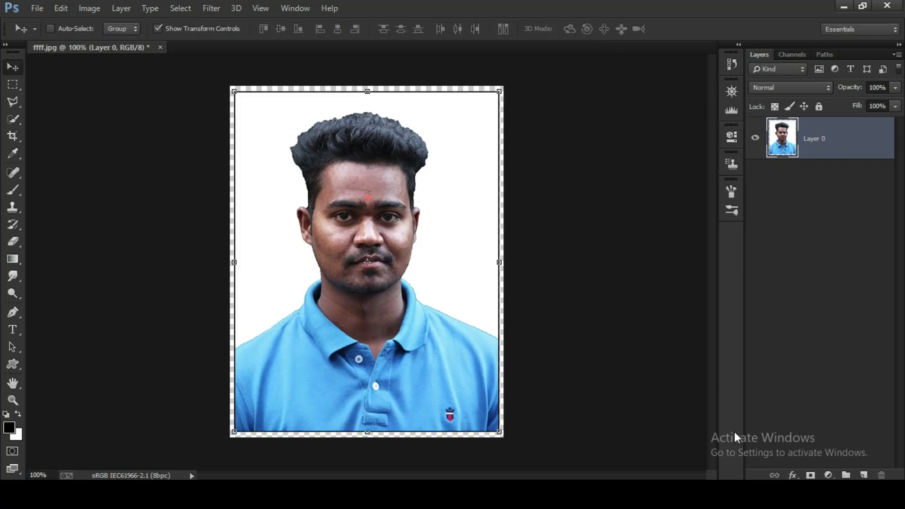
Hide transform controls and flatten the image onto a white background.
left_click(185, 28)
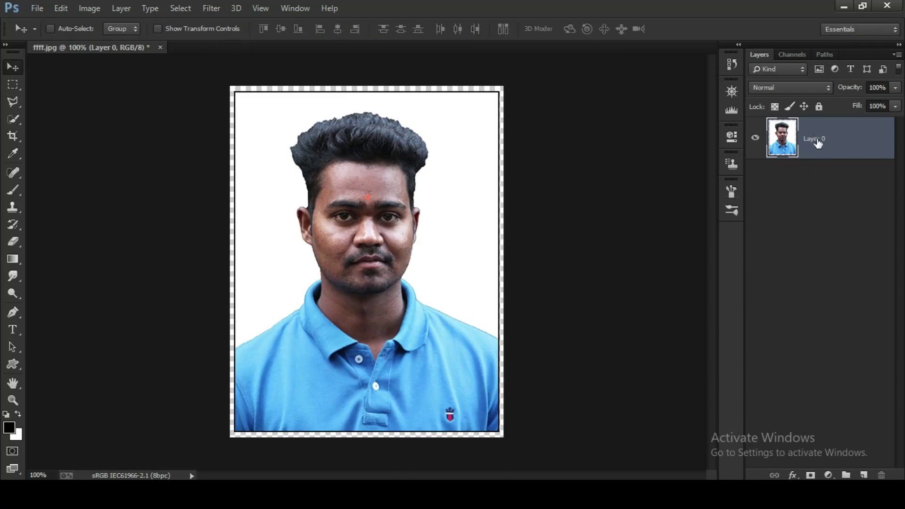
right_click(848, 152)
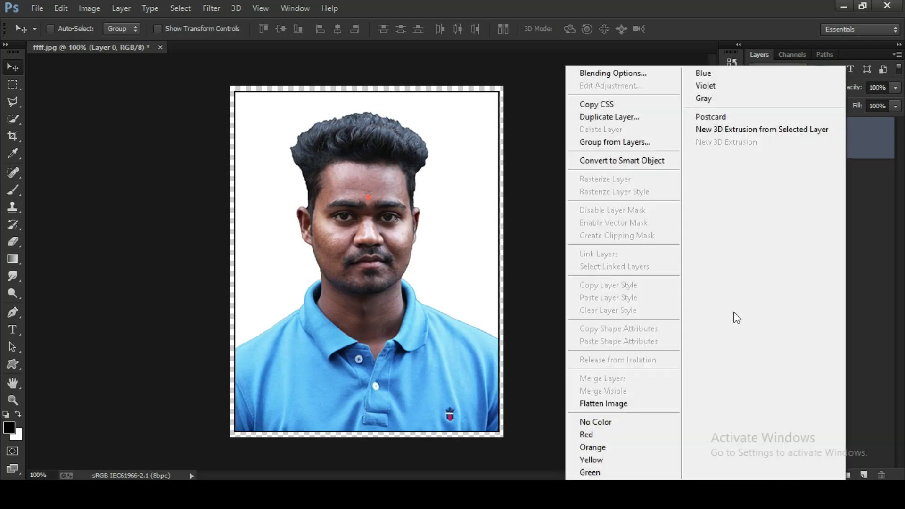
left_click(600, 403)
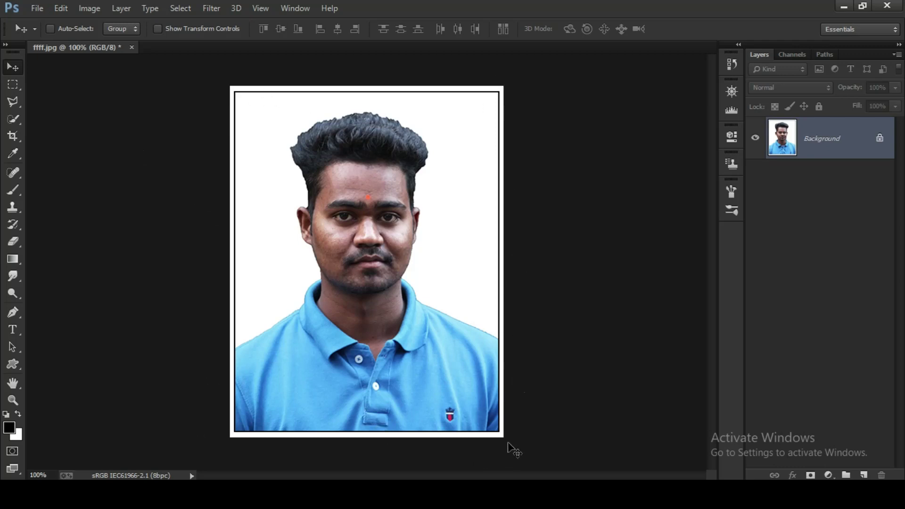
Unlock the Background and stroke its outer edge with a 3 px black centered line.
left_click(879, 139)
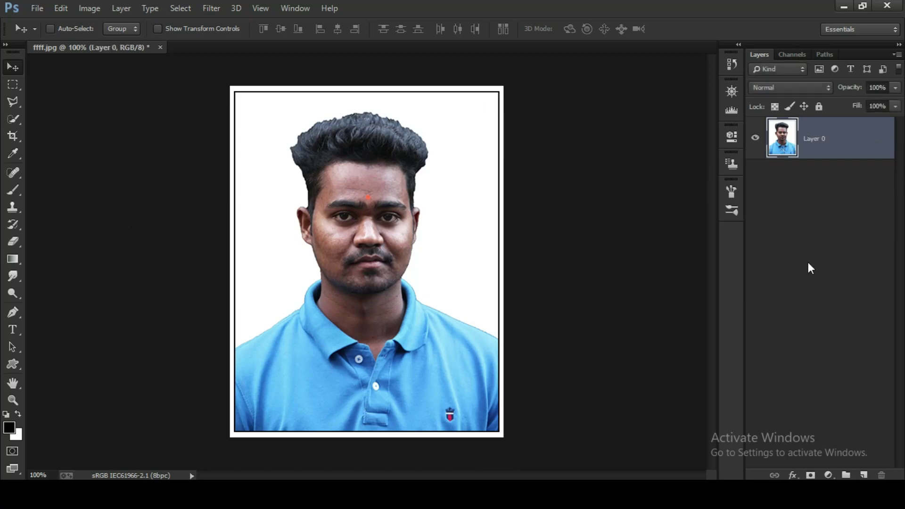
left_click(62, 11)
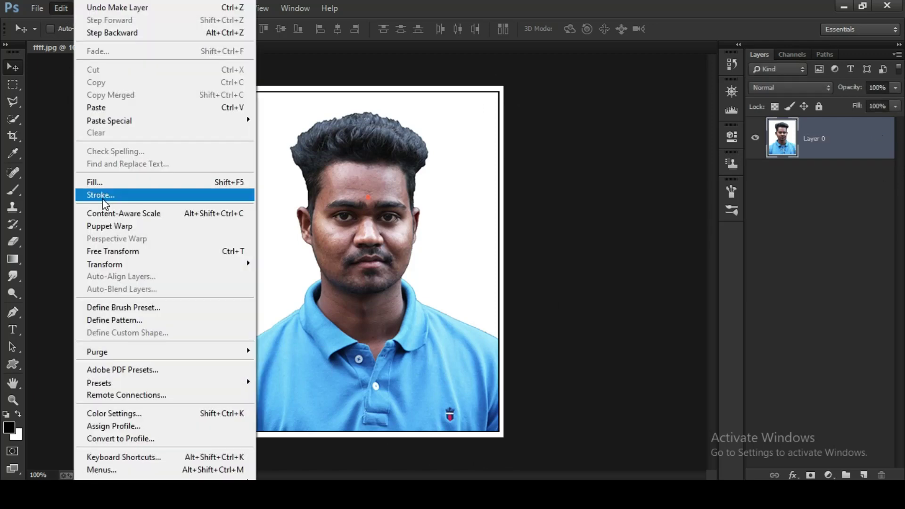
left_click(103, 195)
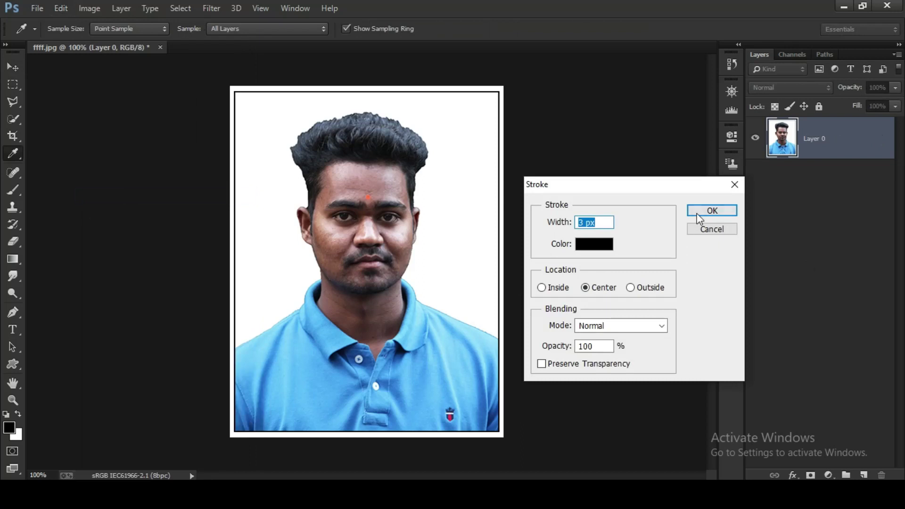
left_click(699, 212)
key("v")
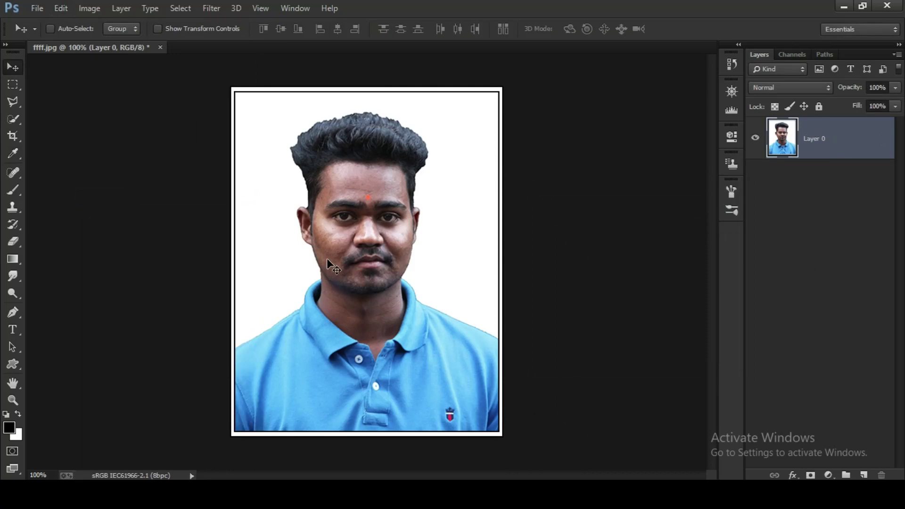
Create a new 210 × 297 mm document at 300 pixels per inch.
left_click(36, 7)
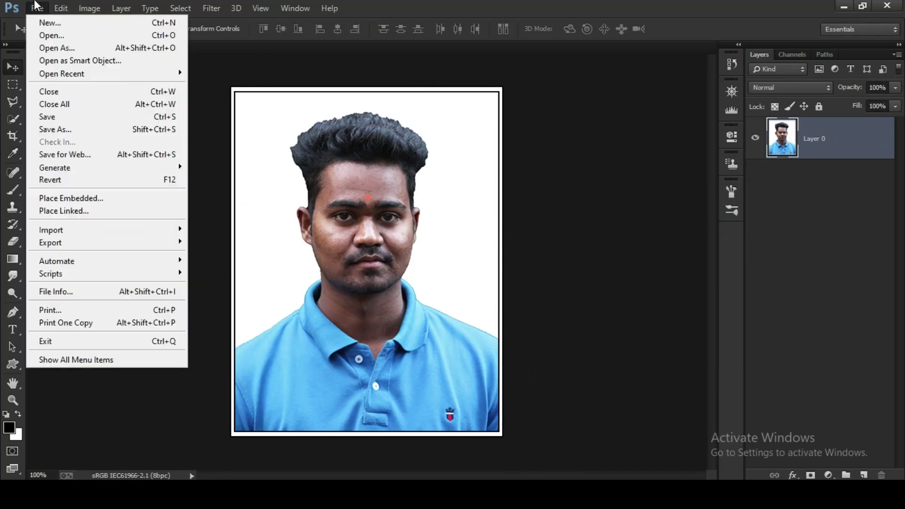
left_click(47, 27)
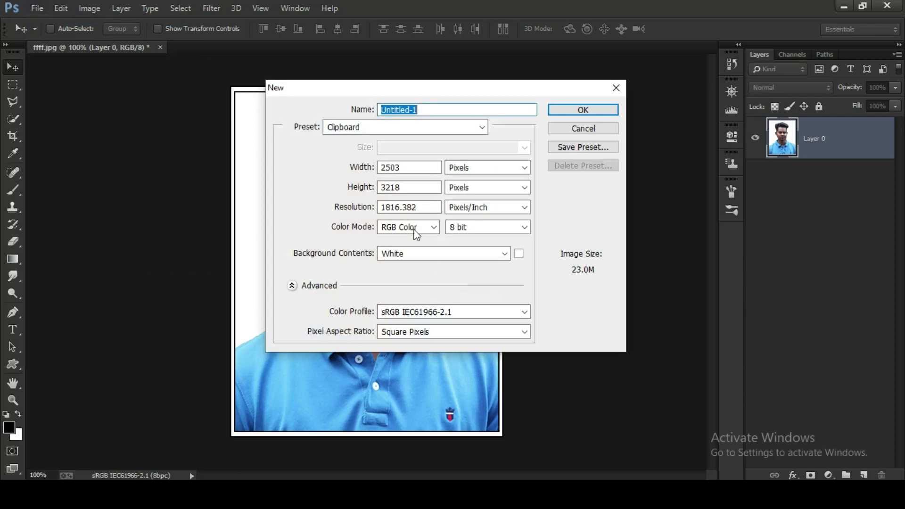
left_click(461, 169)
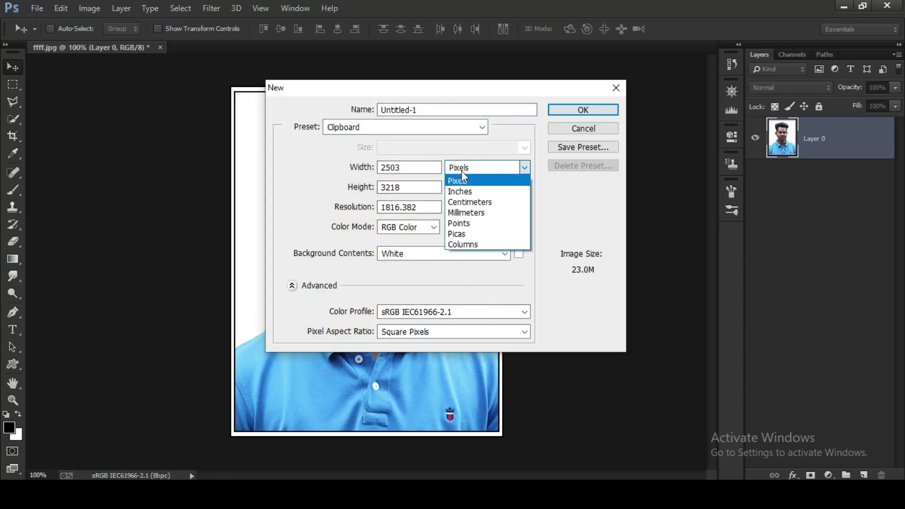
left_click(463, 213)
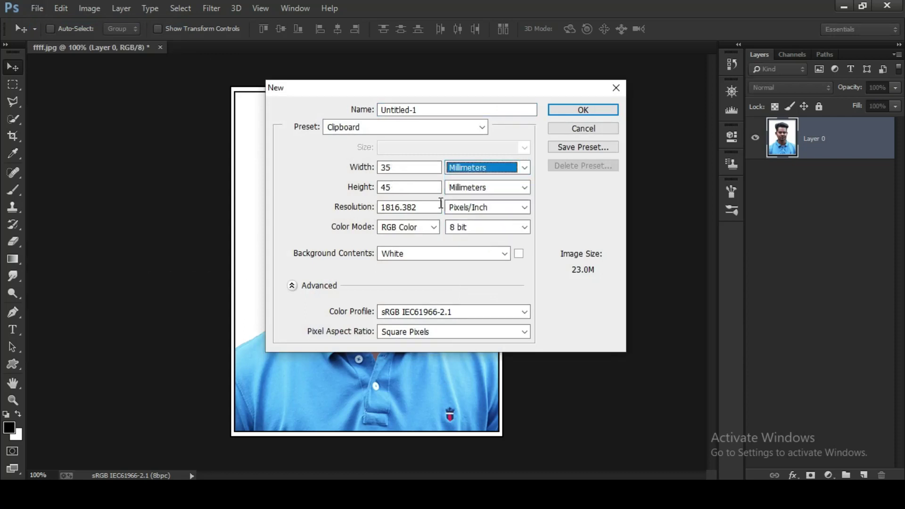
double_click(410, 167)
key("BackSpace")
type("210")
key("Tab")
type("2")
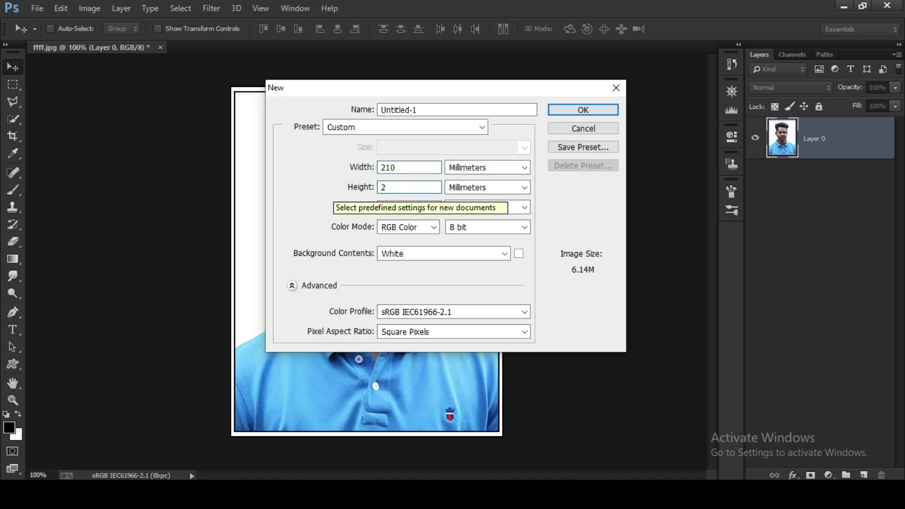
type("97")
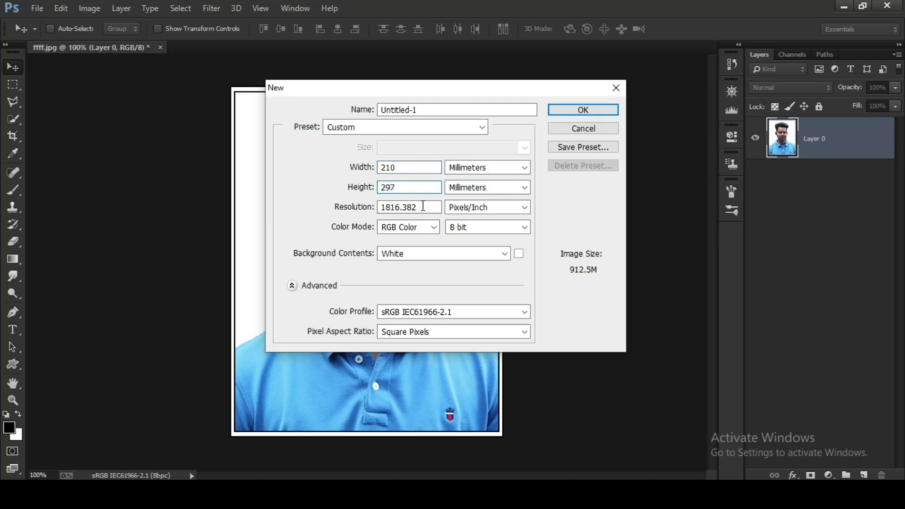
double_click(423, 206)
type("9")
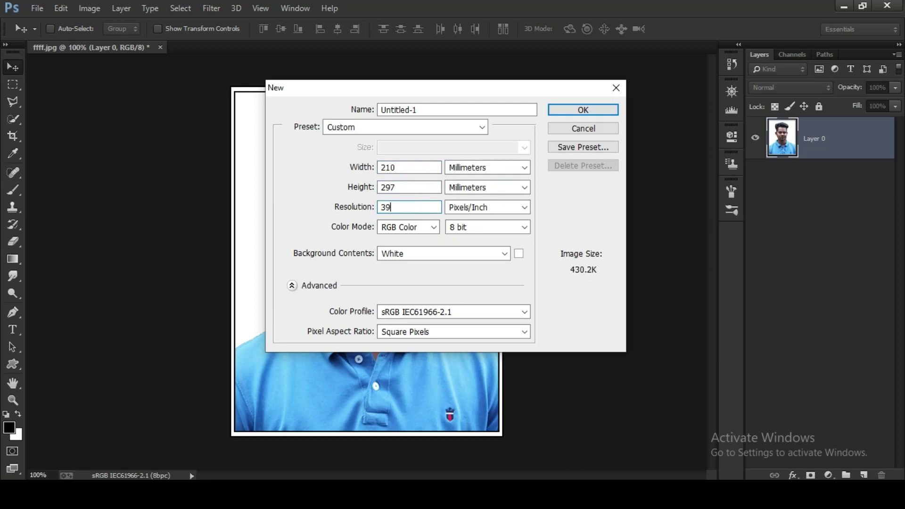
type("00")
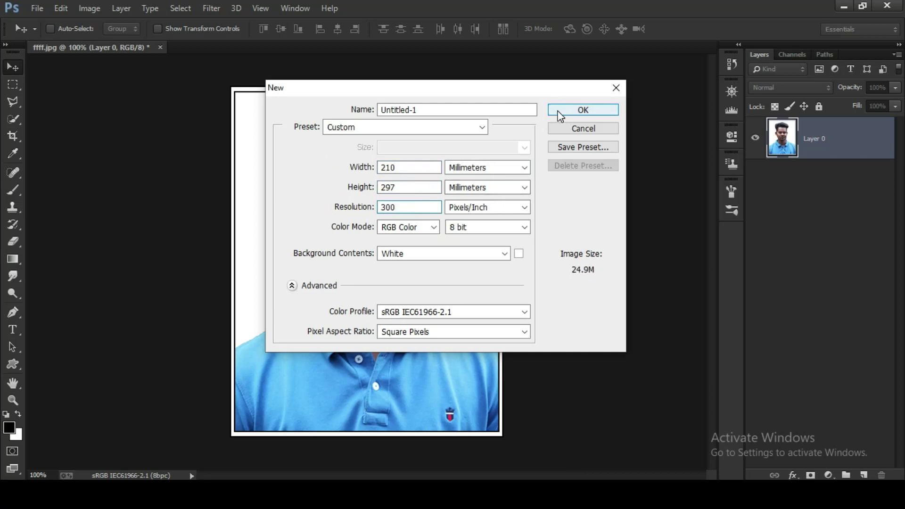
left_click(583, 110)
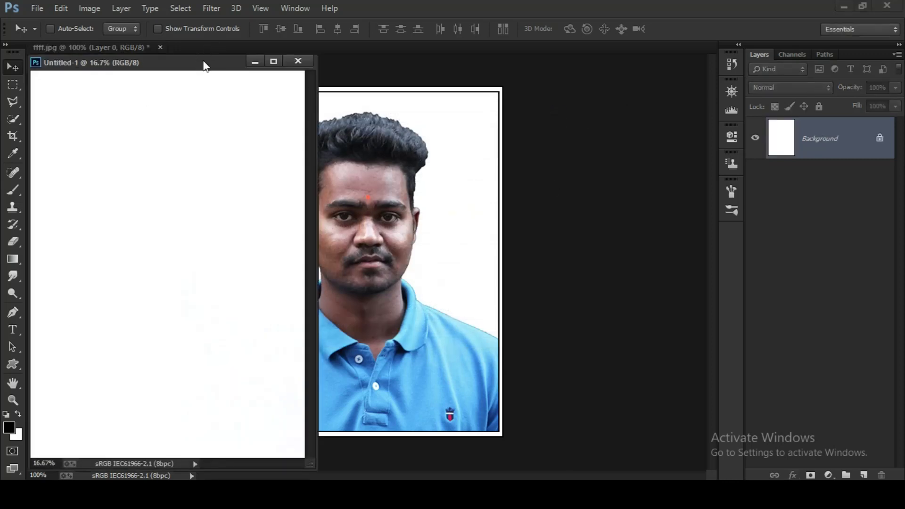
Dock the A4 page as a tab and drag the bordered photo into its top-left corner.
left_click_drag(206, 66, 268, 49)
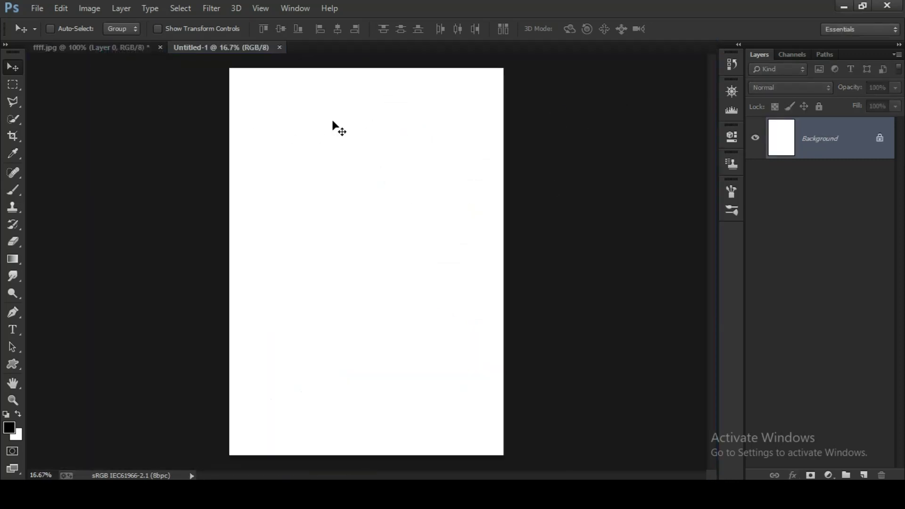
left_click(109, 48)
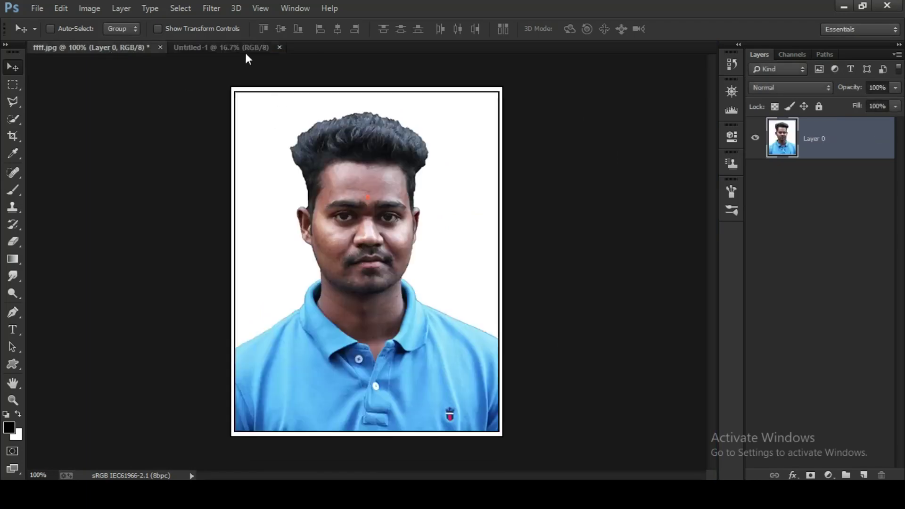
key("ctrl+a")
mouse_move(430, 238)
left_mouse_down()
mouse_move(231, 90)
mouse_move(389, 282)
left_mouse_up()
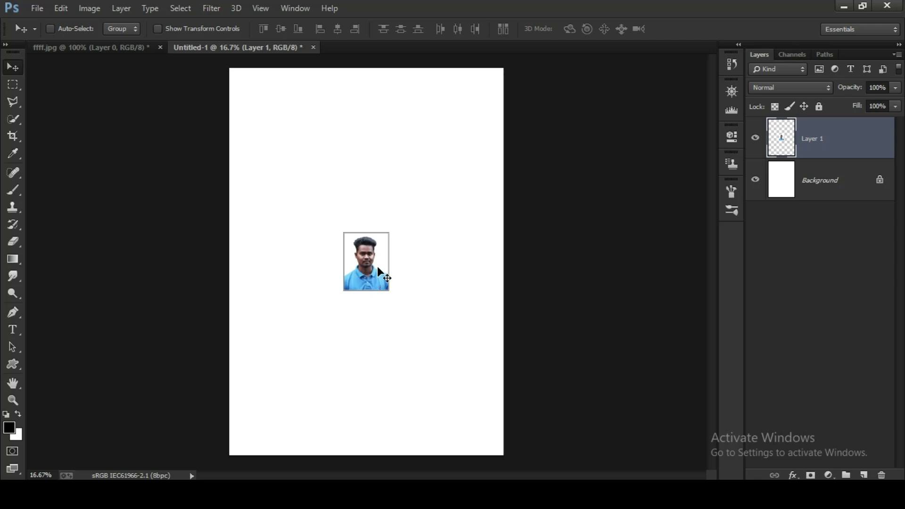
left_click_drag(376, 269, 265, 108)
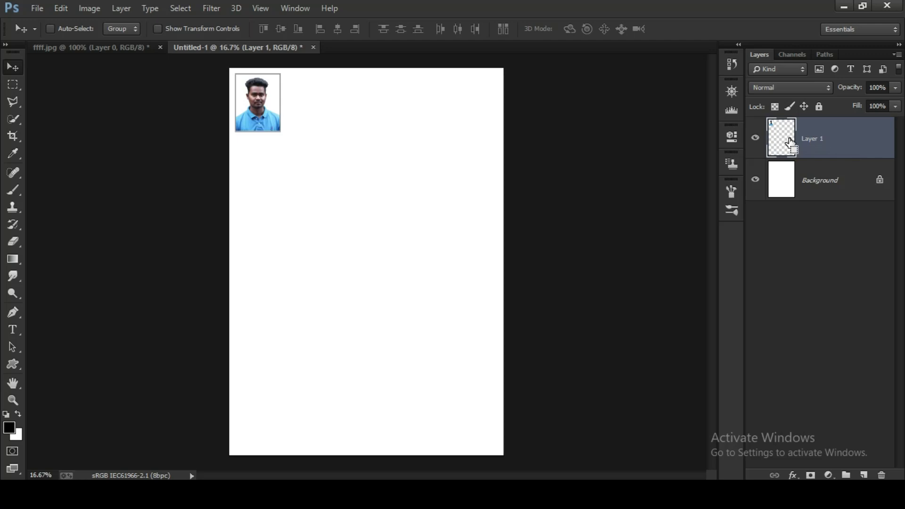
Select the photo's pixels and transform-duplicate a second copy right beside the first.
left_click(790, 140, "ctrl")
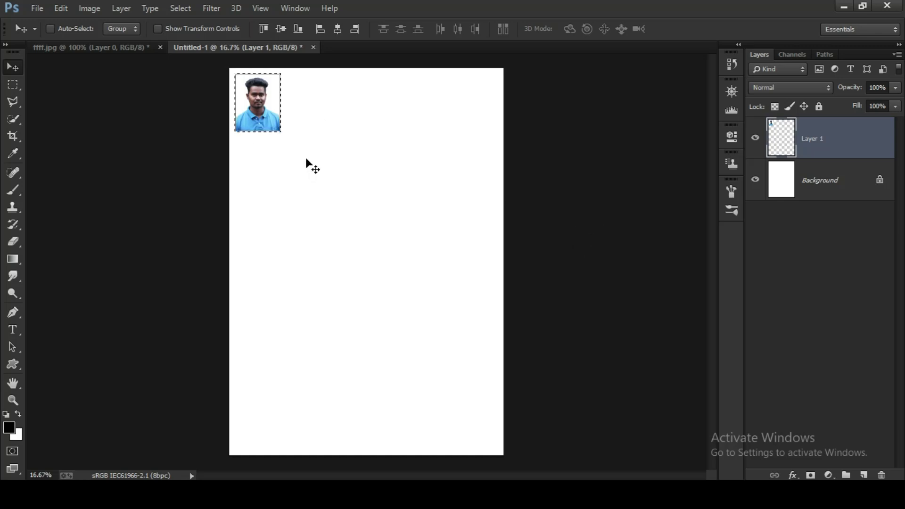
key("ctrl+d")
right_click(787, 137)
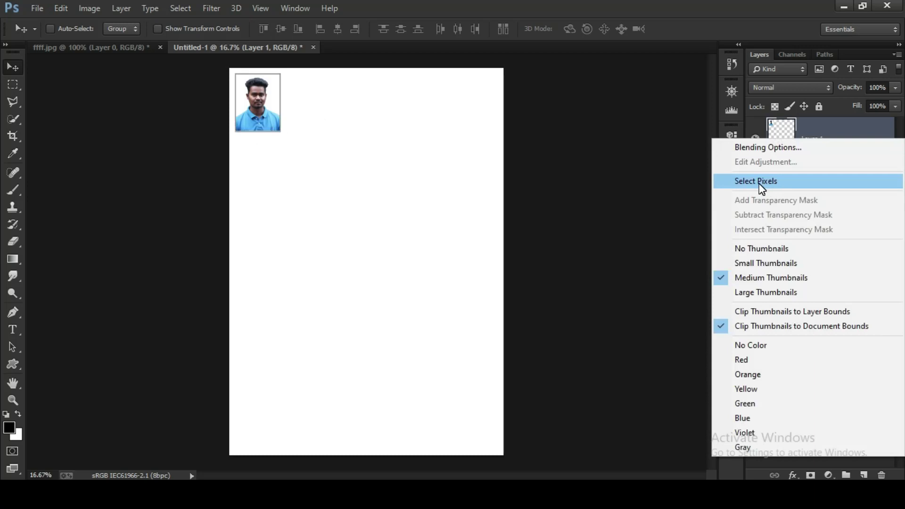
left_click(762, 182)
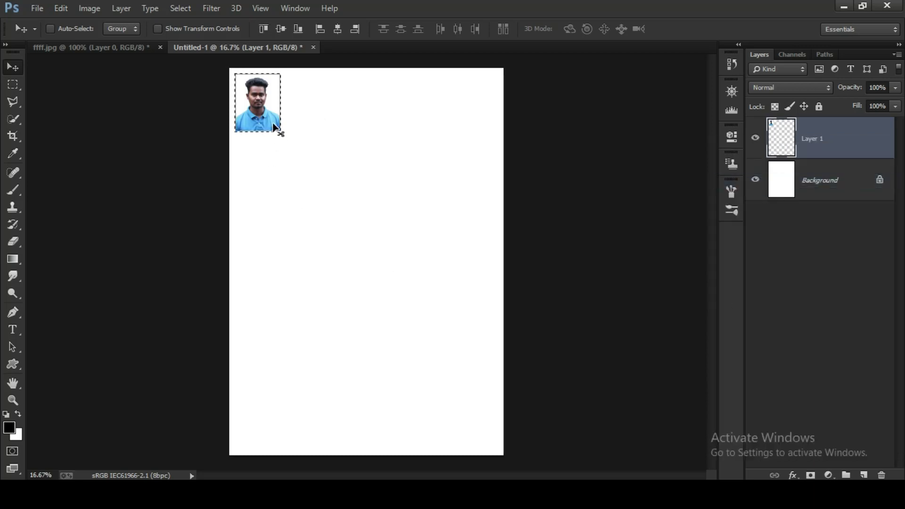
left_click(7, 72)
key("ctrl+t")
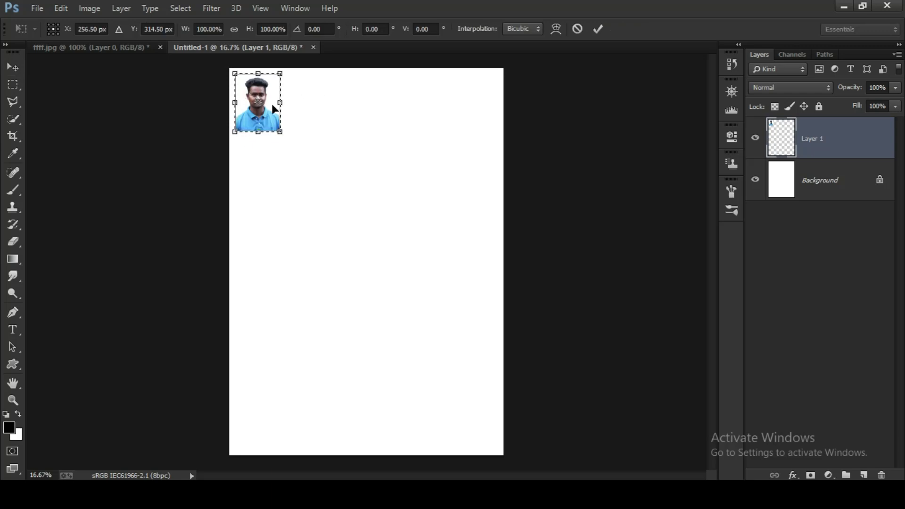
left_click_drag(261, 112, 312, 115)
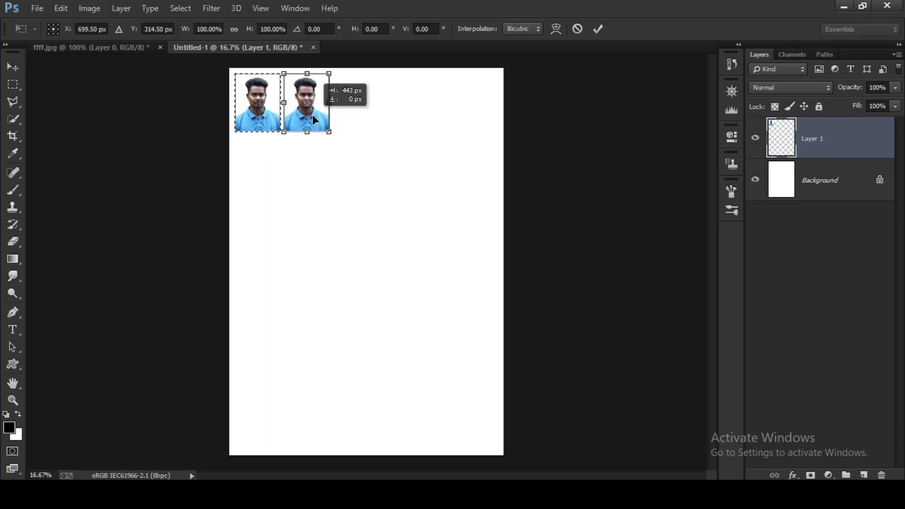
left_click_drag(312, 115, 311, 115)
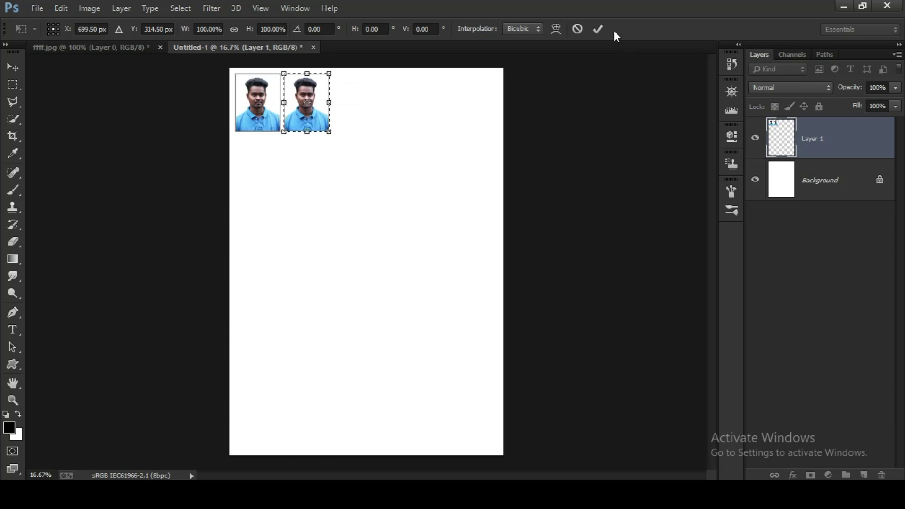
left_click(598, 29)
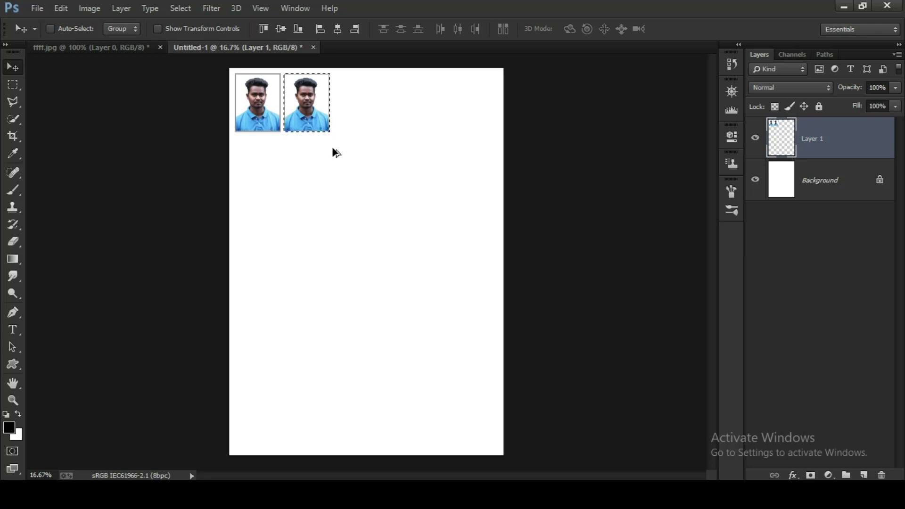
Repeat the duplicate-and-move three times to complete five photos, then deselect.
key("ctrl+alt+shift+t")
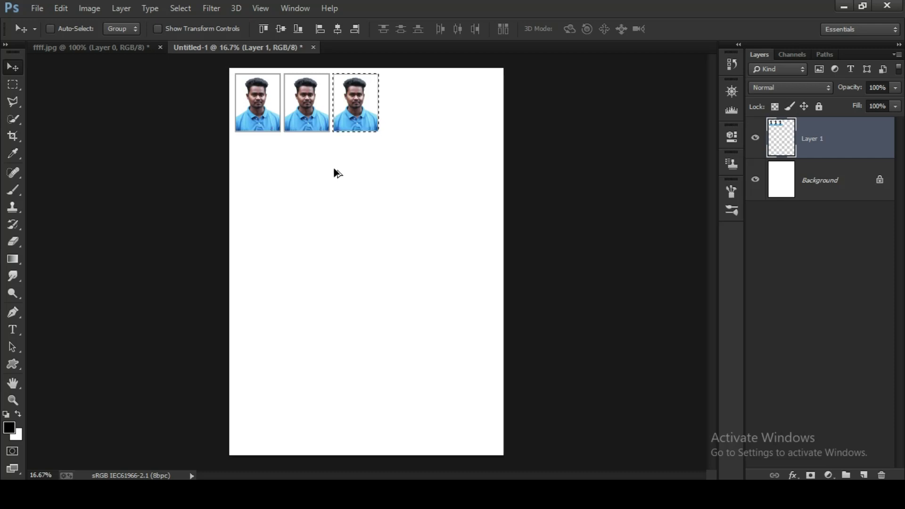
key("ctrl+alt+shift+t")
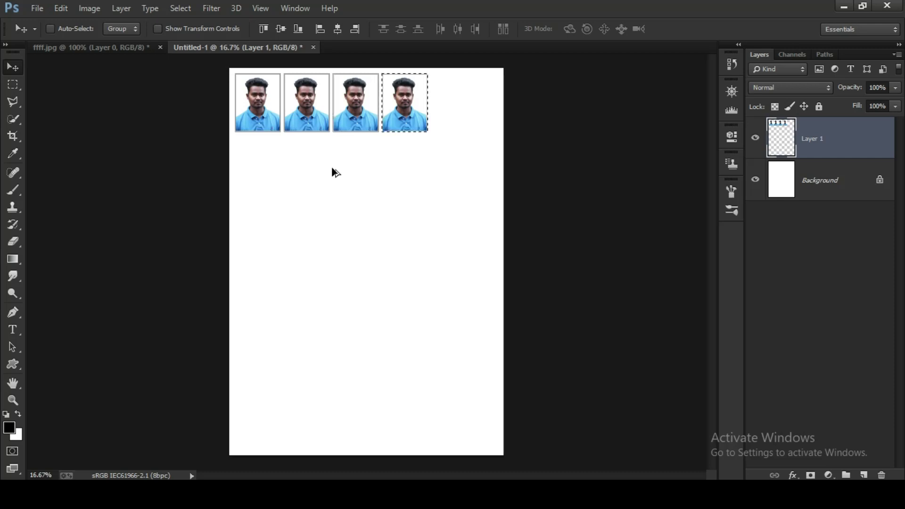
key("ctrl+alt+shift+t")
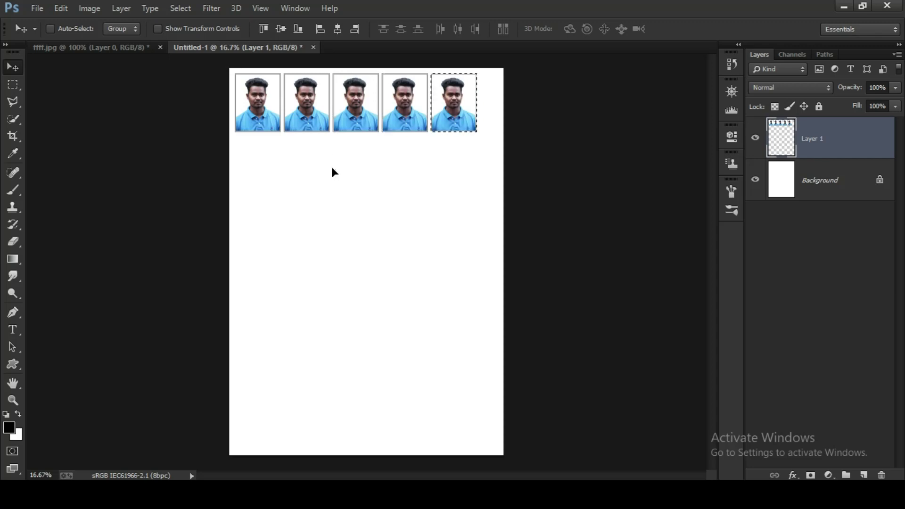
left_click(181, 9)
left_click(192, 34)
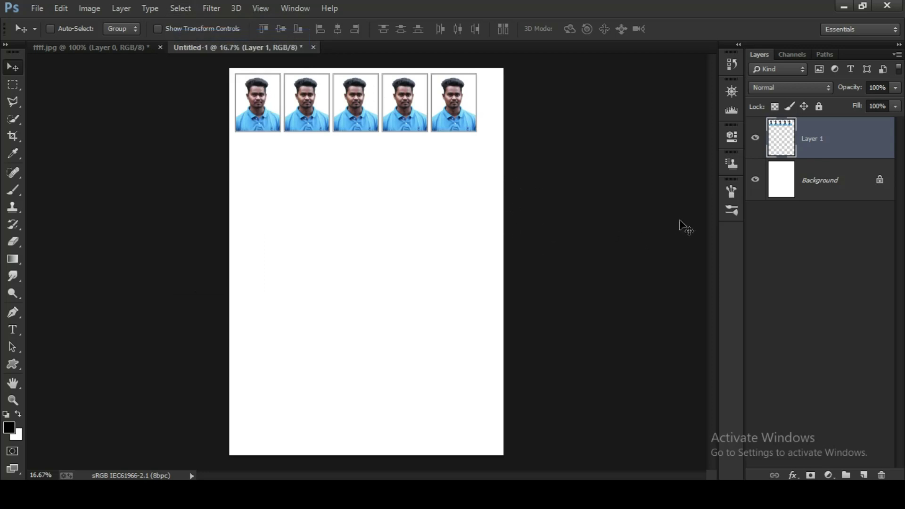
Select the five-photo row and Alt-drag copies downward, stacking new rows to form the 5×6 grid.
left_click(786, 136, "ctrl")
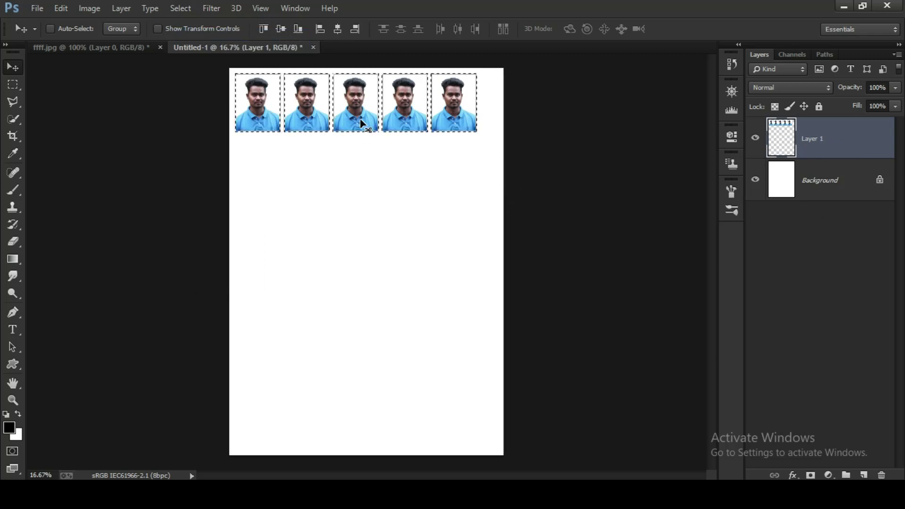
left_click_drag(362, 124, 363, 185)
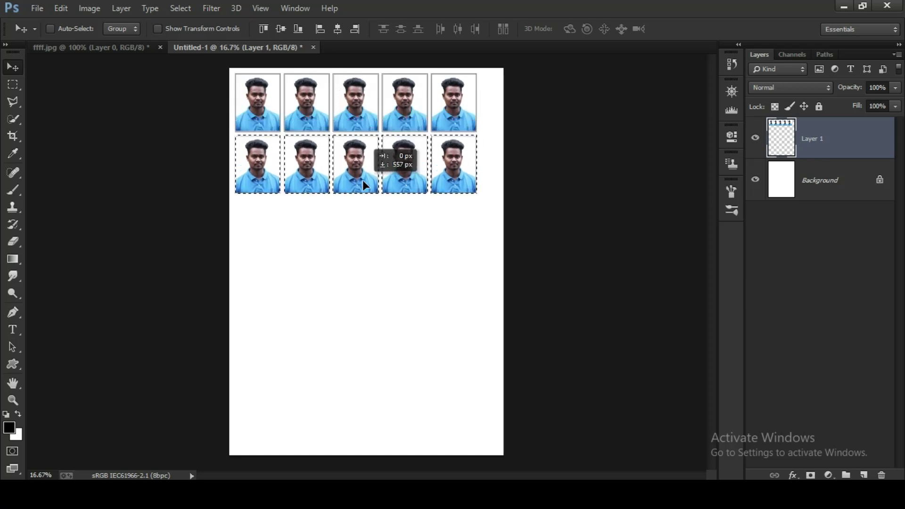
left_click_drag(363, 180, 363, 181)
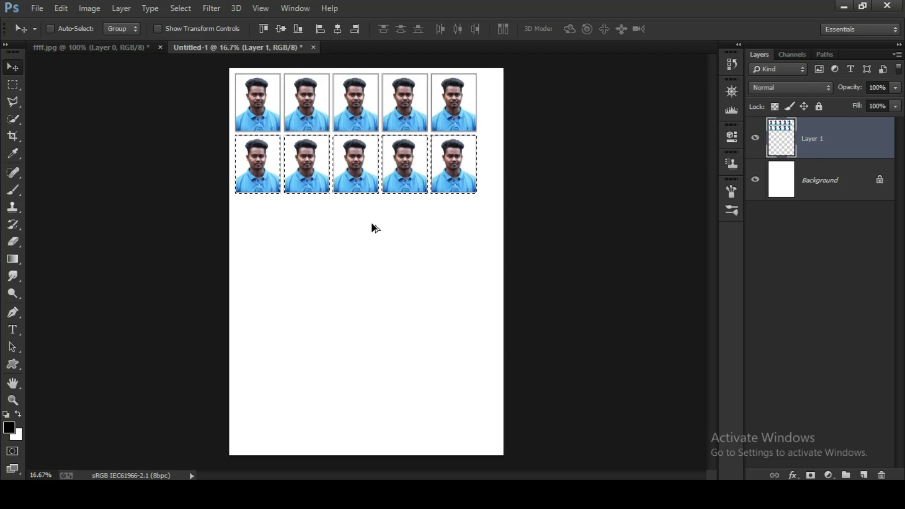
left_click_drag(351, 195, 357, 291)
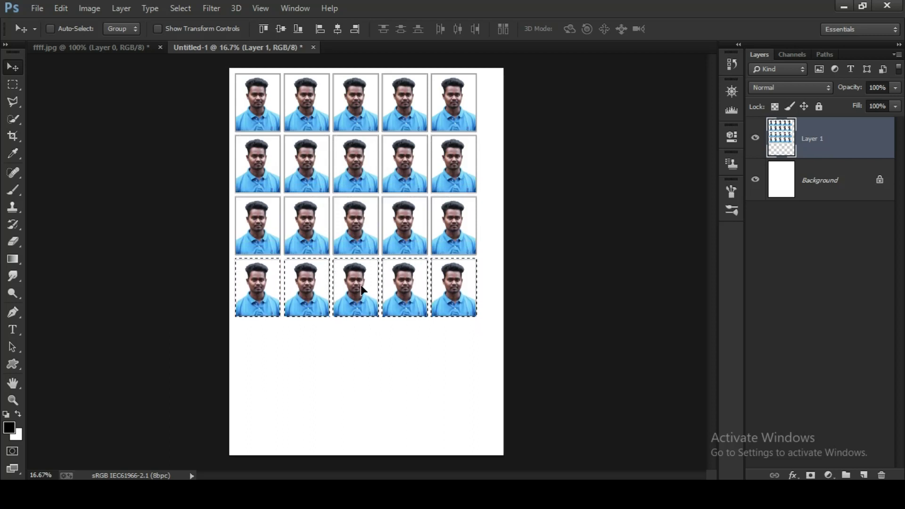
left_click_drag(360, 284, 364, 349)
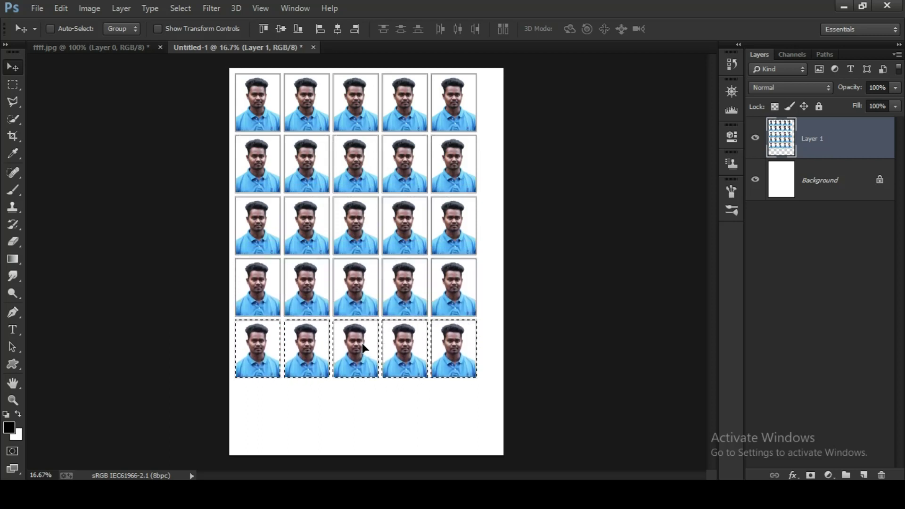
left_click_drag(365, 346, 362, 410)
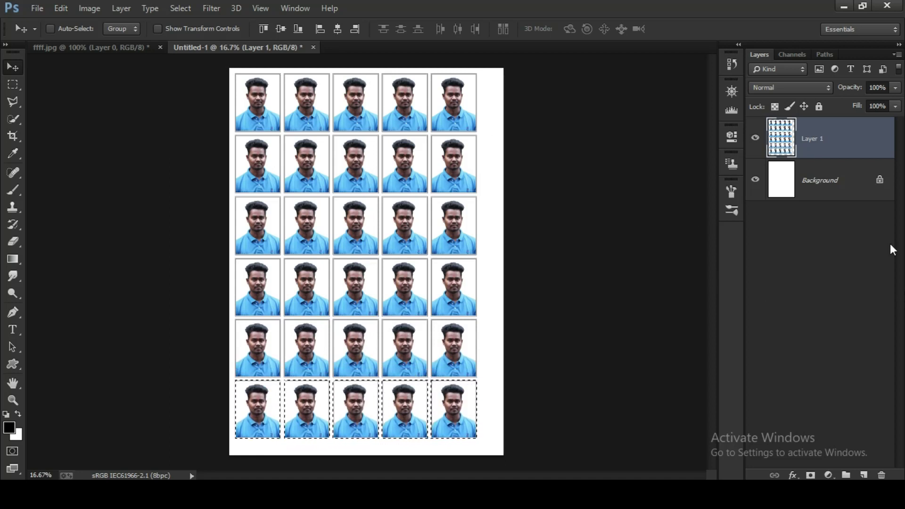
Select all photos on the layer, nudge the grid to the page centre, and deselect.
right_click(792, 129)
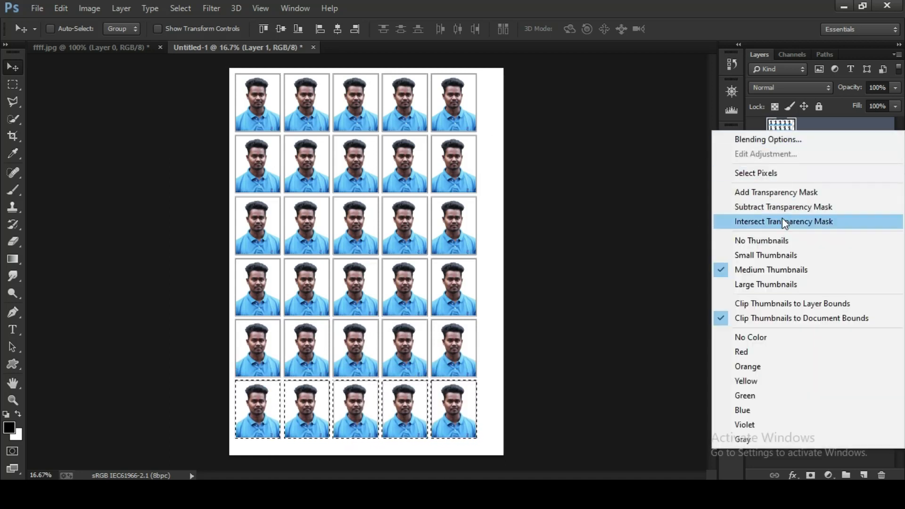
left_click(767, 177)
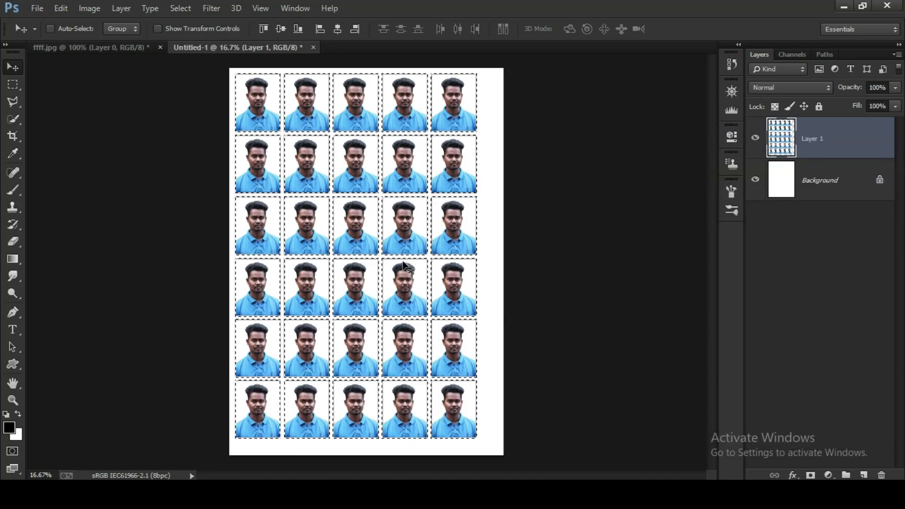
left_click_drag(403, 274, 409, 275)
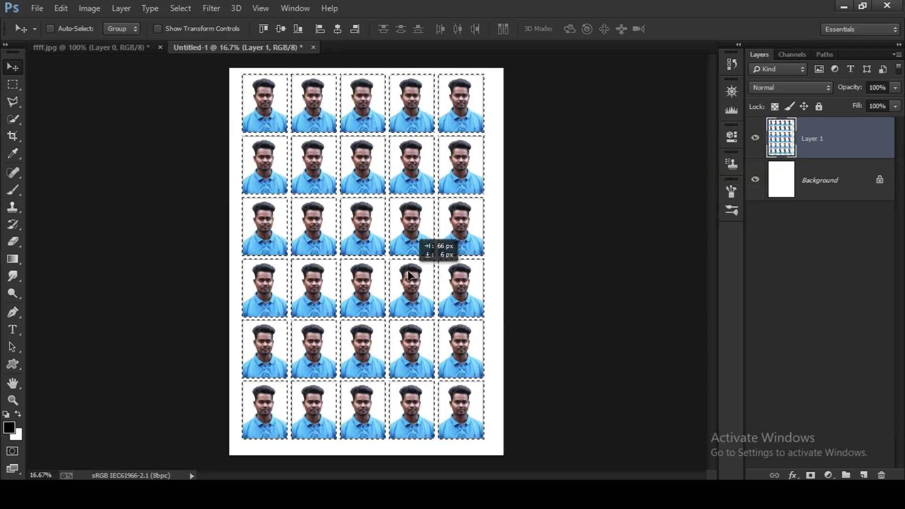
left_click_drag(409, 275, 409, 278)
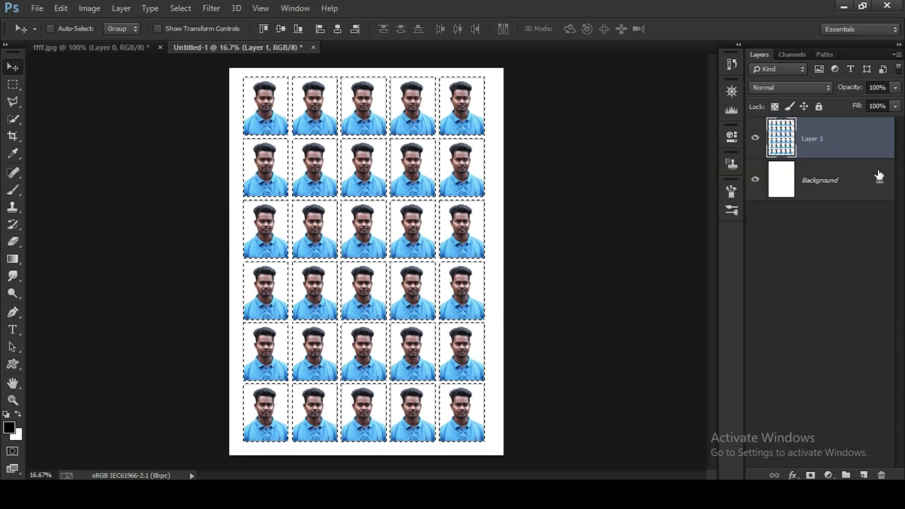
left_click(183, 8)
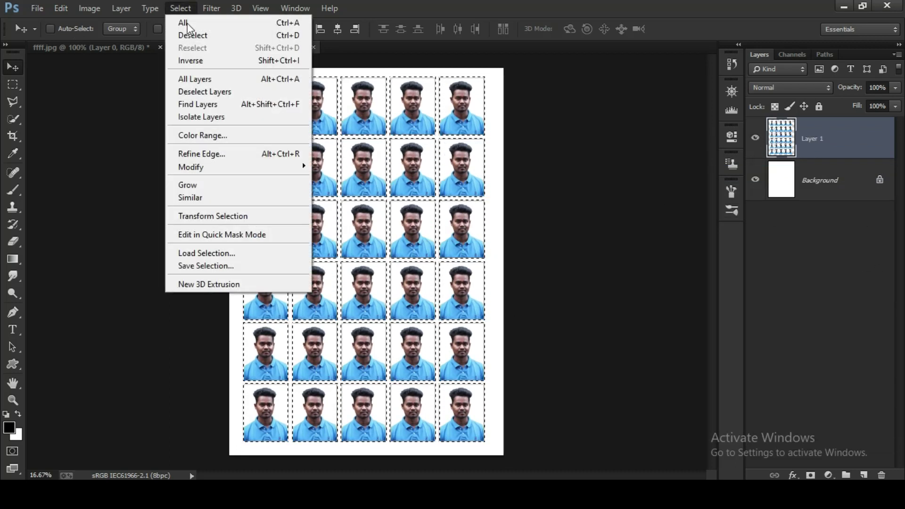
left_click(188, 33)
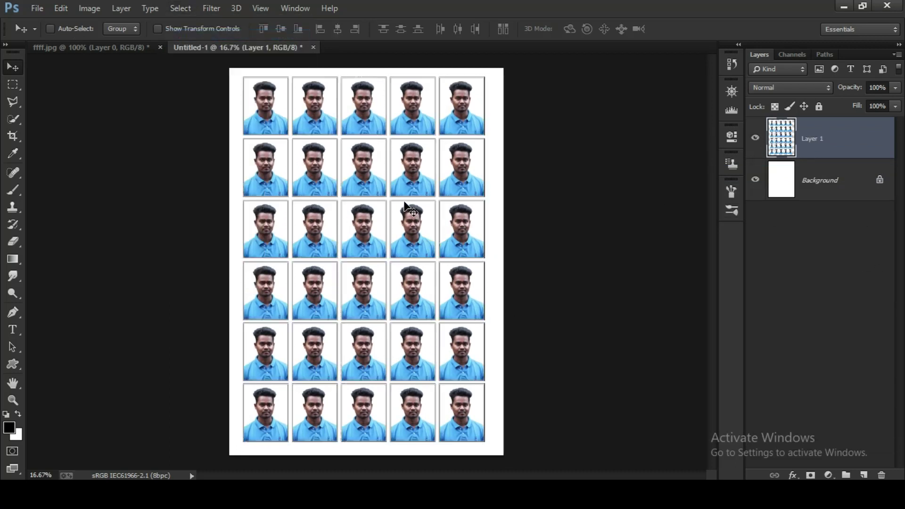
left_click(36, 8)
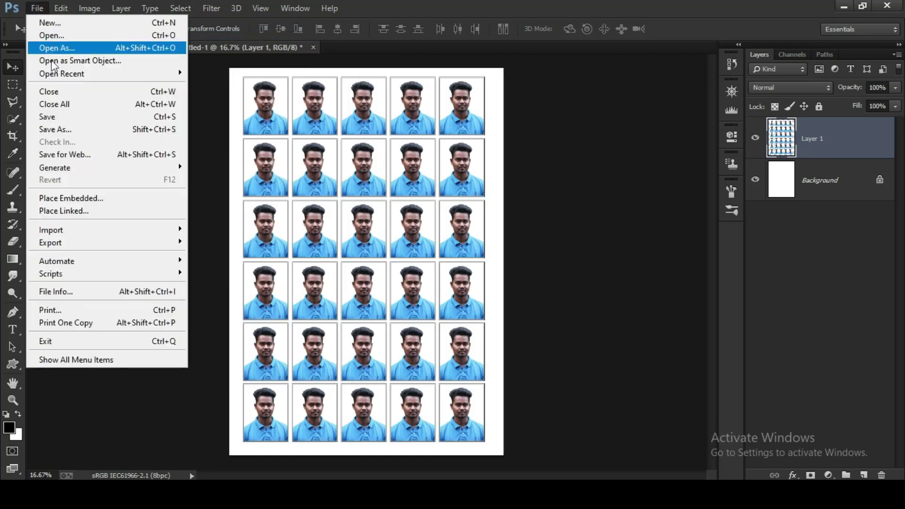
Save the sheet as JPEG 'ss' in Pictures at maximum quality 12.
left_click(58, 128)
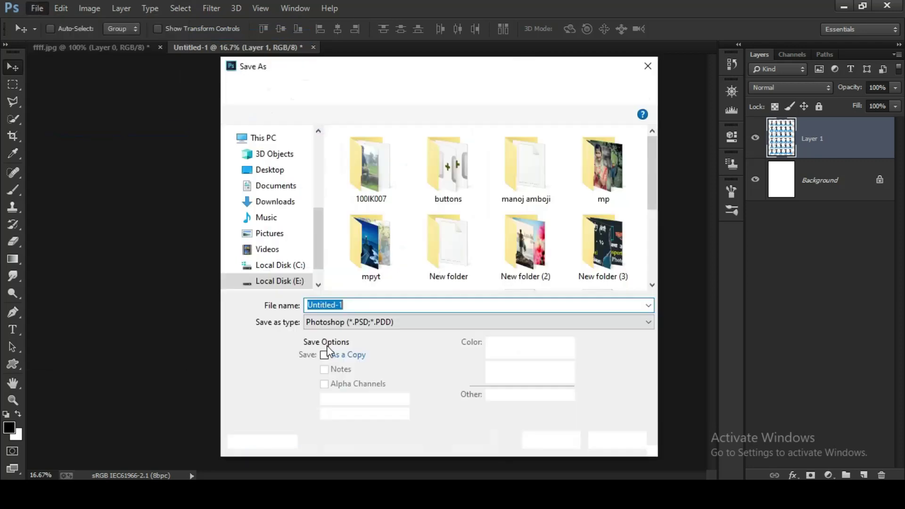
left_click(351, 322)
left_click(354, 197)
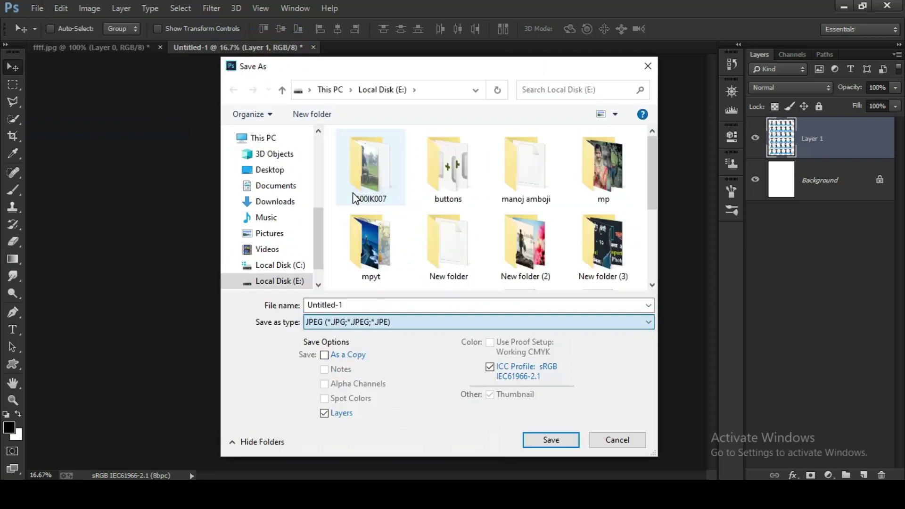
left_click(278, 233)
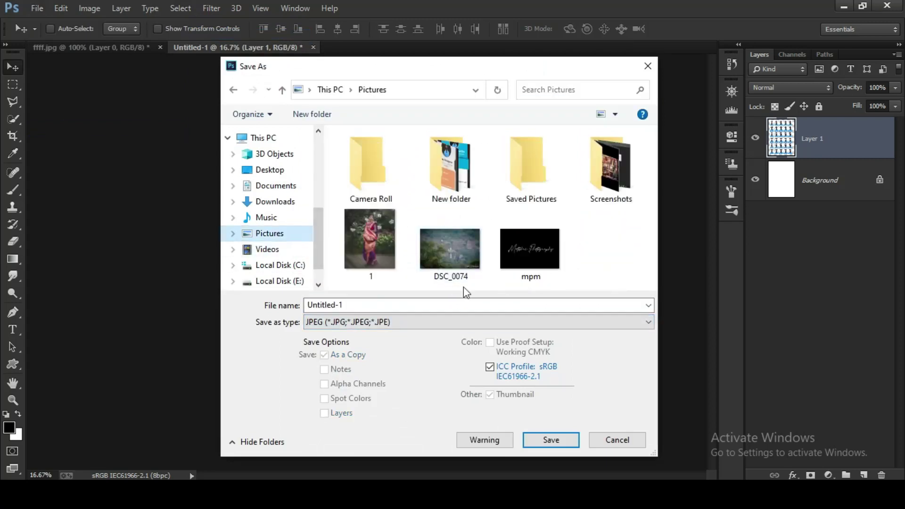
left_click(463, 305)
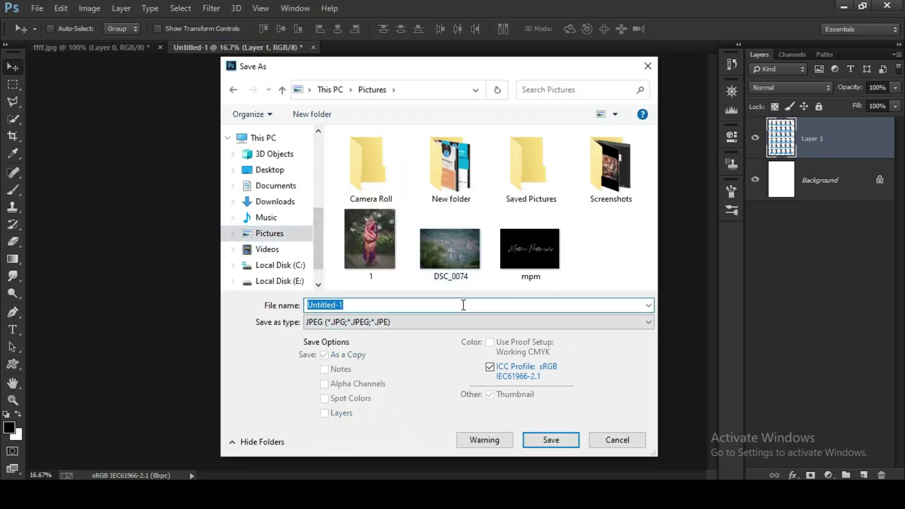
key("BackSpace")
type("ss")
left_click(560, 442)
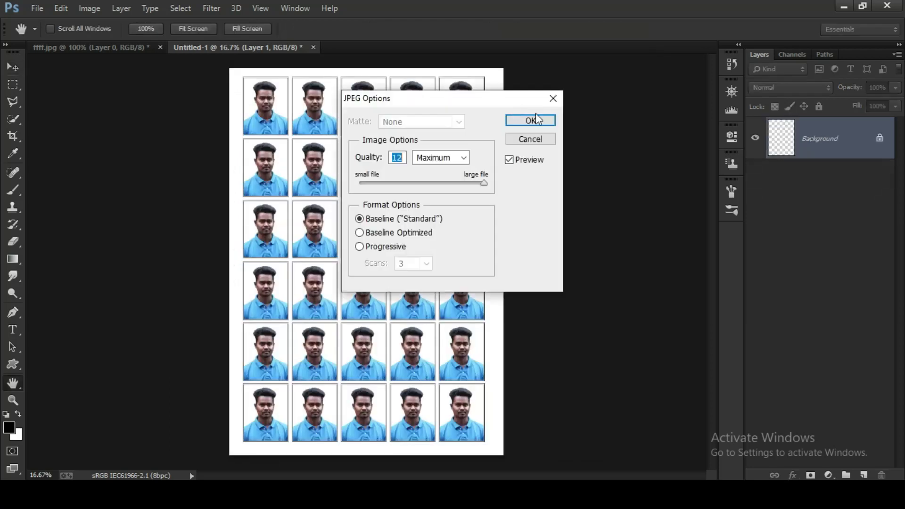
key("Return")
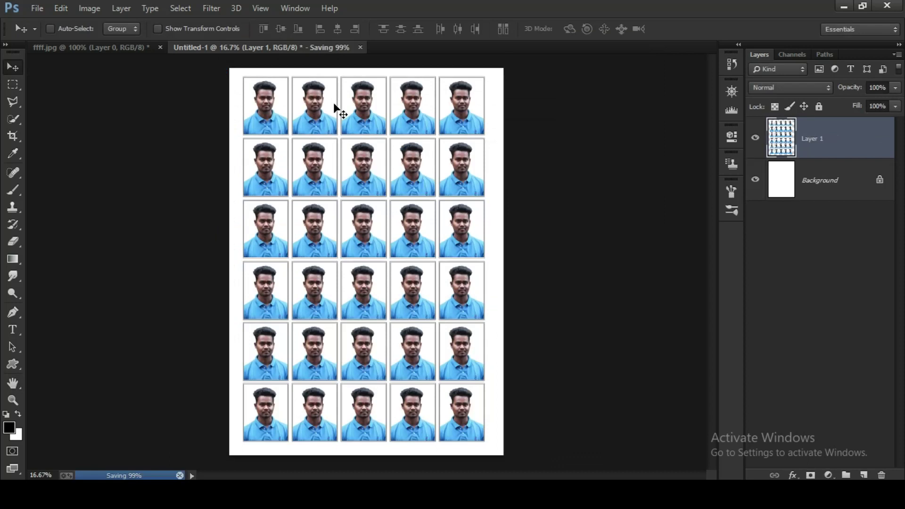